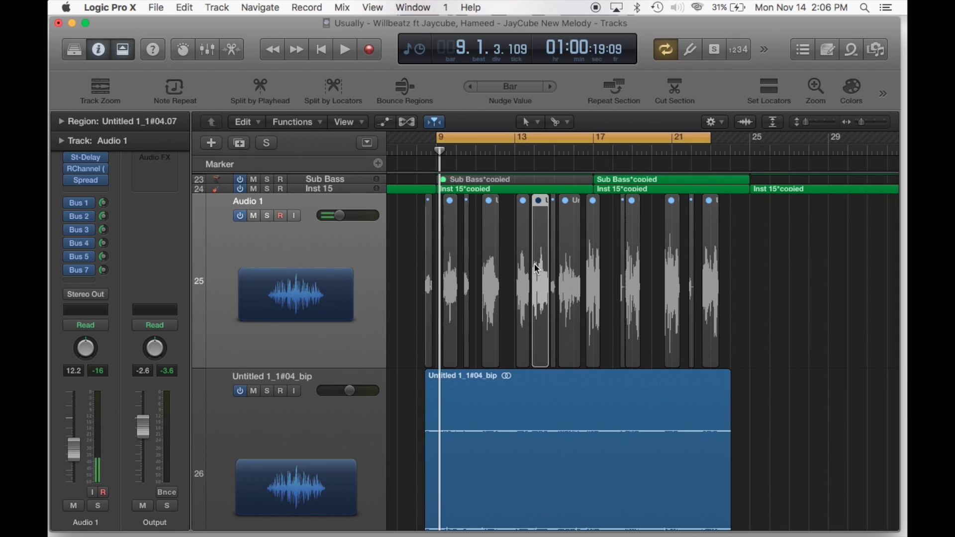
# Select the vocal regions inside the cycle range on the Audio 1 track.
pyautogui.click(490, 266)
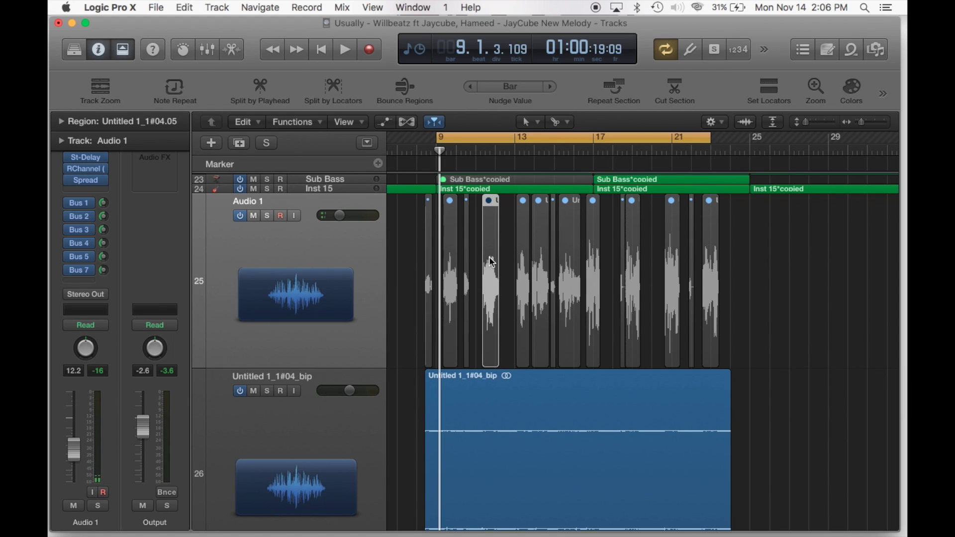
pyautogui.scroll(2, 491, 262)
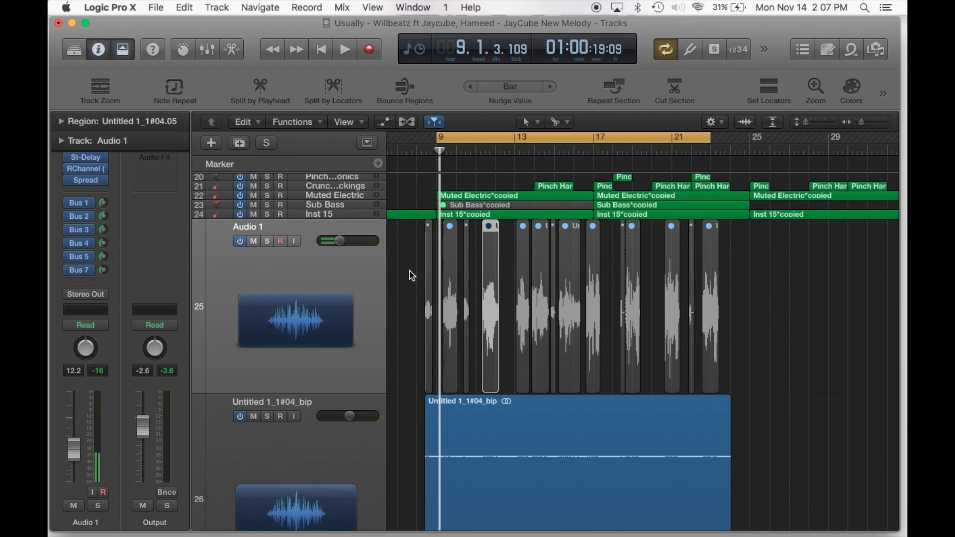
pyautogui.click(365, 285)
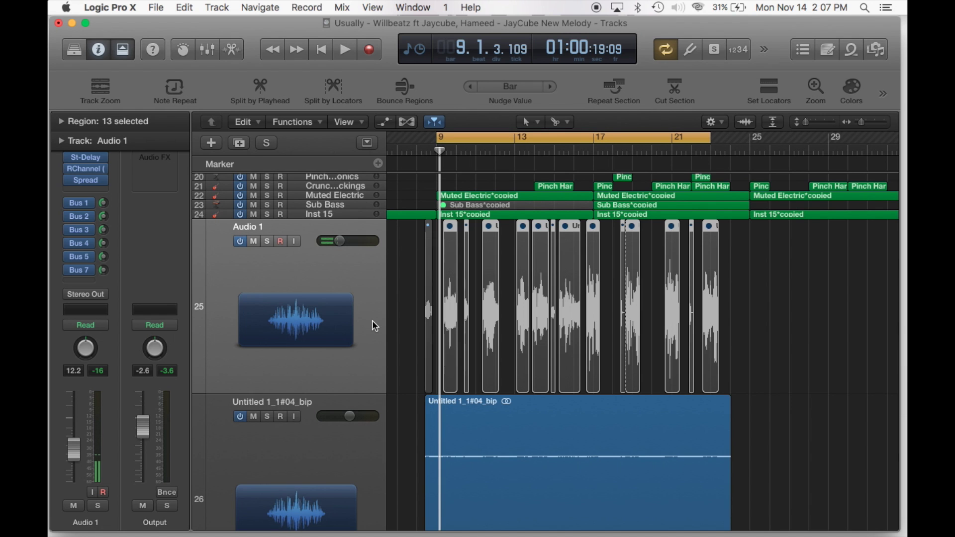
# Switch to the YouTube video in Chrome, play it from before the 0:23 mark, and pause it.
pyautogui.hotkey('ctrl', 'Right')
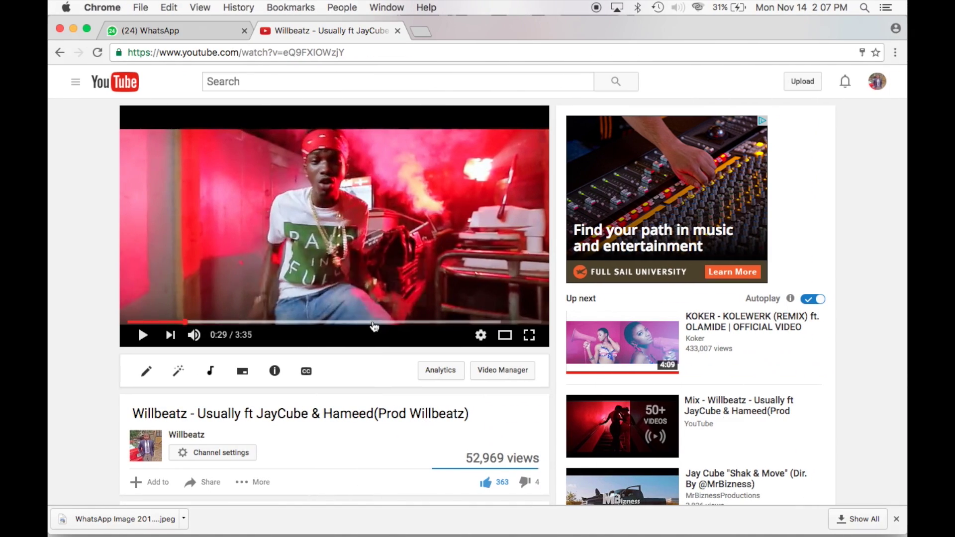
pyautogui.click(208, 248)
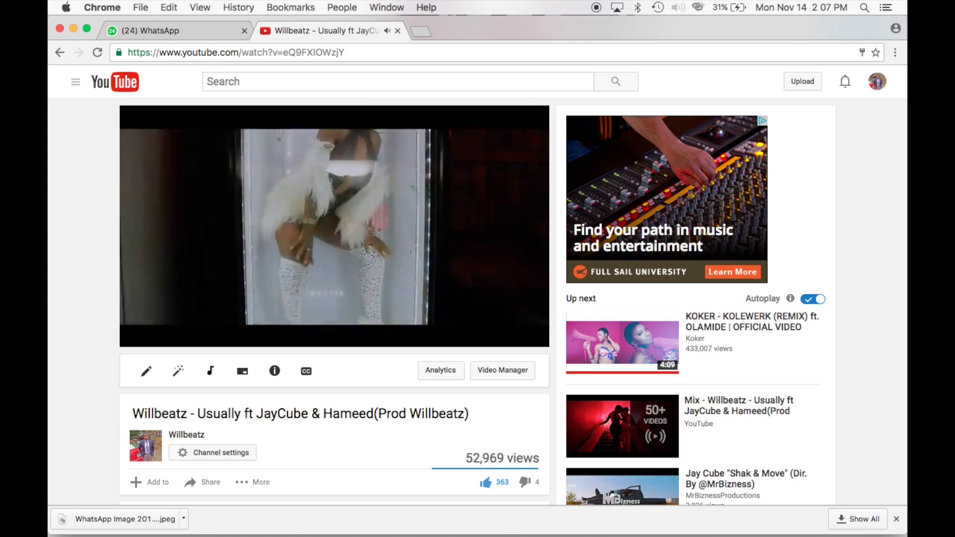
pyautogui.click(173, 322)
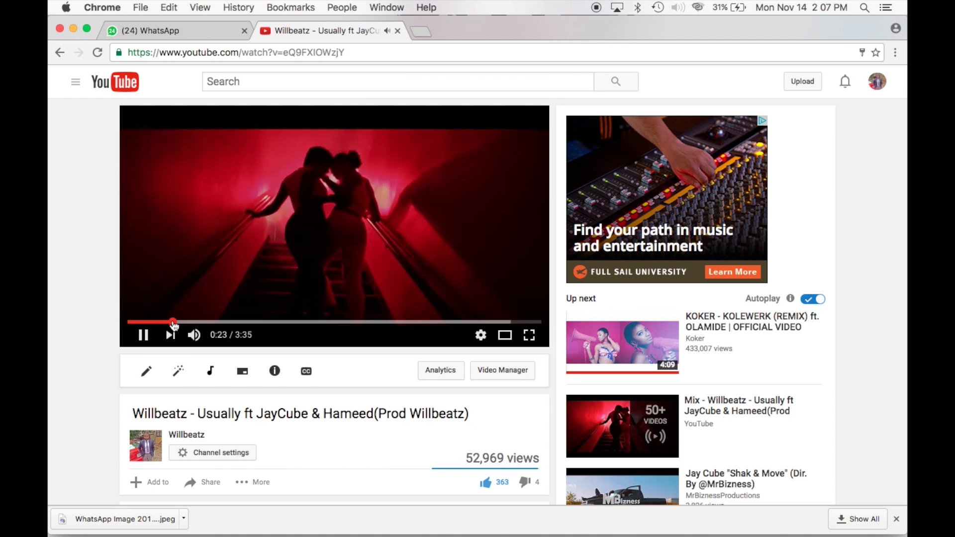
pyautogui.click(160, 323)
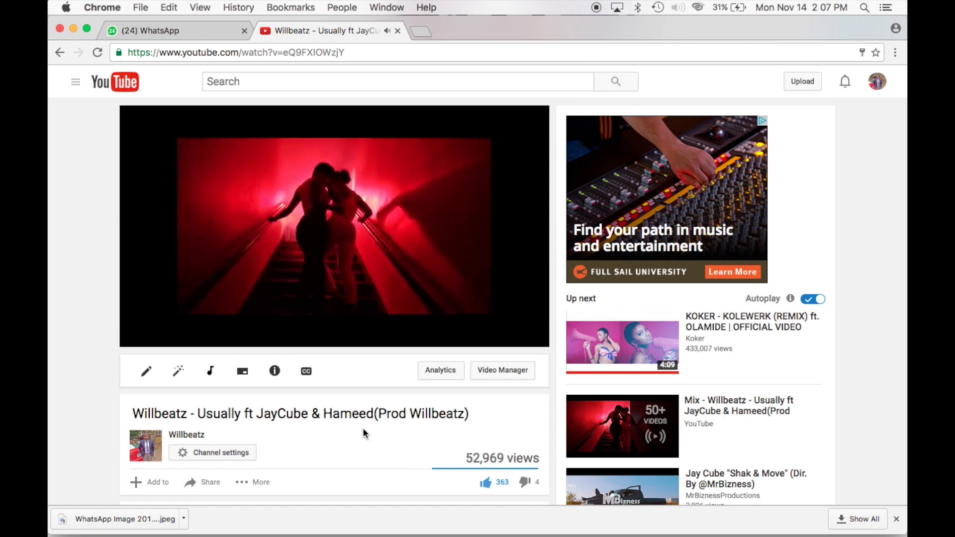
pyautogui.click(360, 298)
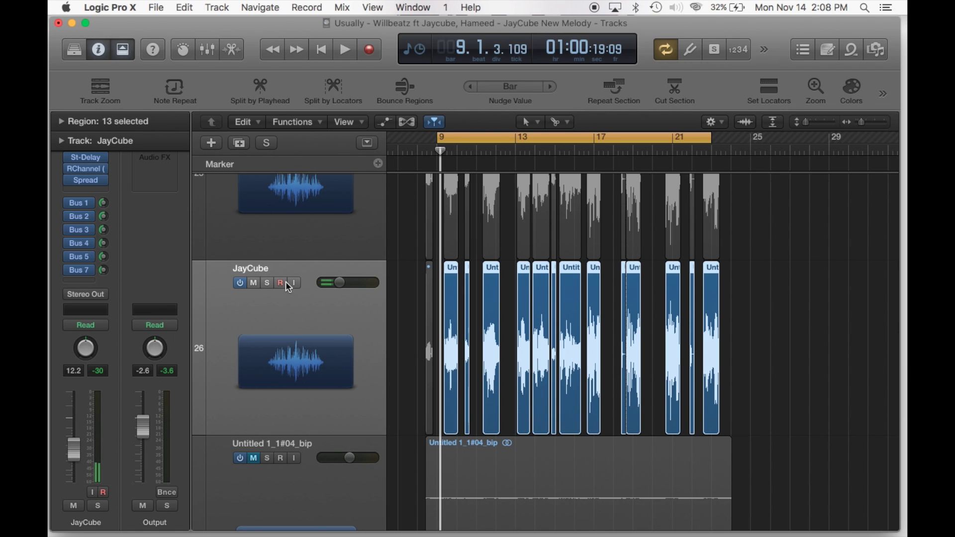
# Look over the arrangement's instrument and vocal tracks in Logic Pro X, including the Trap Chants/Voices and JayCube tracks.
pyautogui.scroll(15, 334, 336)
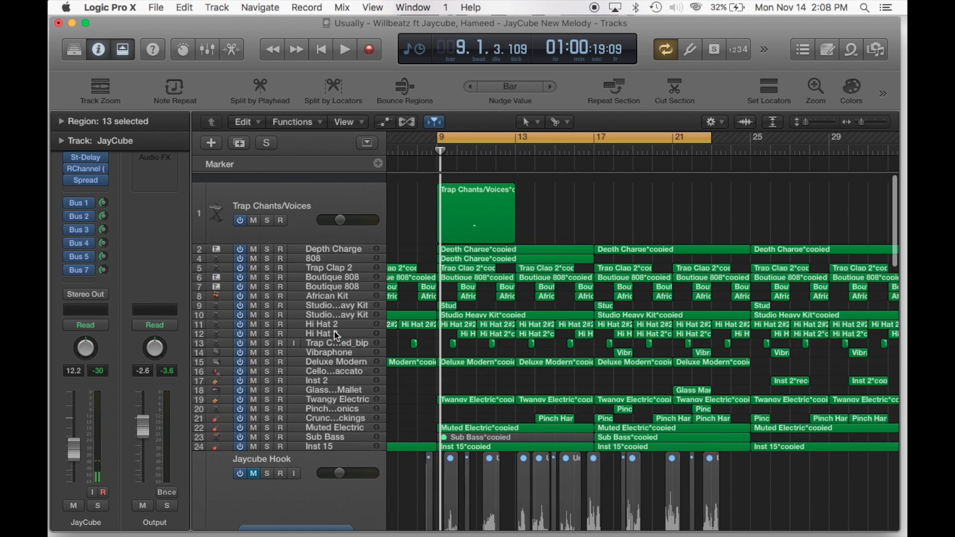
pyautogui.scroll(-5, 539, 373)
pyautogui.scroll(-15, 540, 373)
pyautogui.scroll(8, 540, 373)
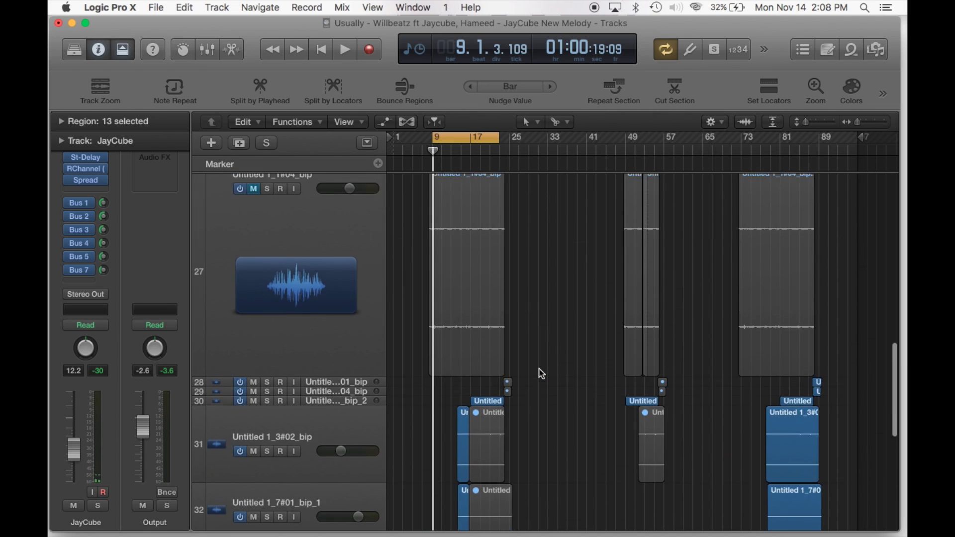
pyautogui.scroll(-10, 539, 373)
pyautogui.scroll(11, 539, 373)
pyautogui.scroll(5, 539, 373)
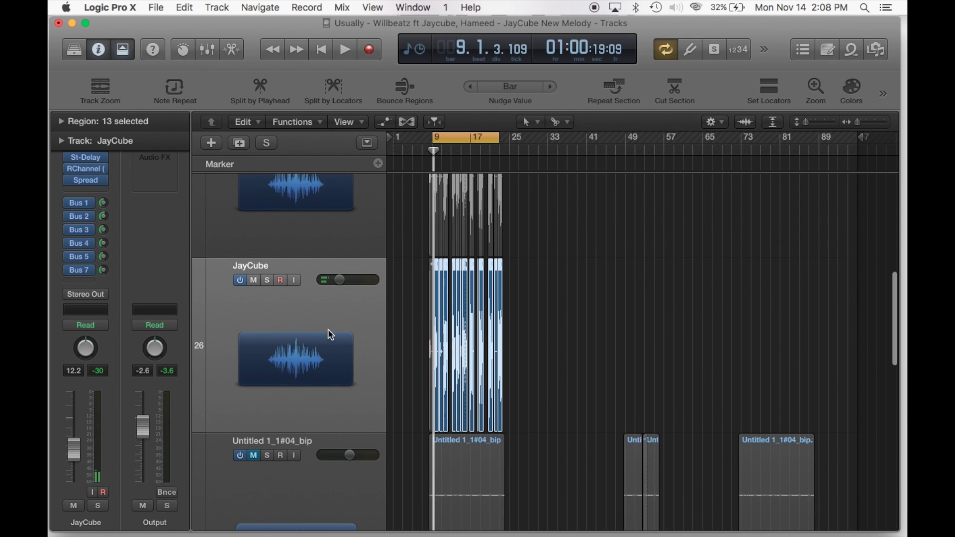
# Solo the JayCube vocal track and start playback from bar 9.
pyautogui.press('super+Right')
pyautogui.press('super+Right')
pyautogui.press('super+Right')
pyautogui.press('super+Right')
pyautogui.press('super+Right')
pyautogui.press('super+Right')
pyautogui.press('super+Right')
pyautogui.press('super+Right')
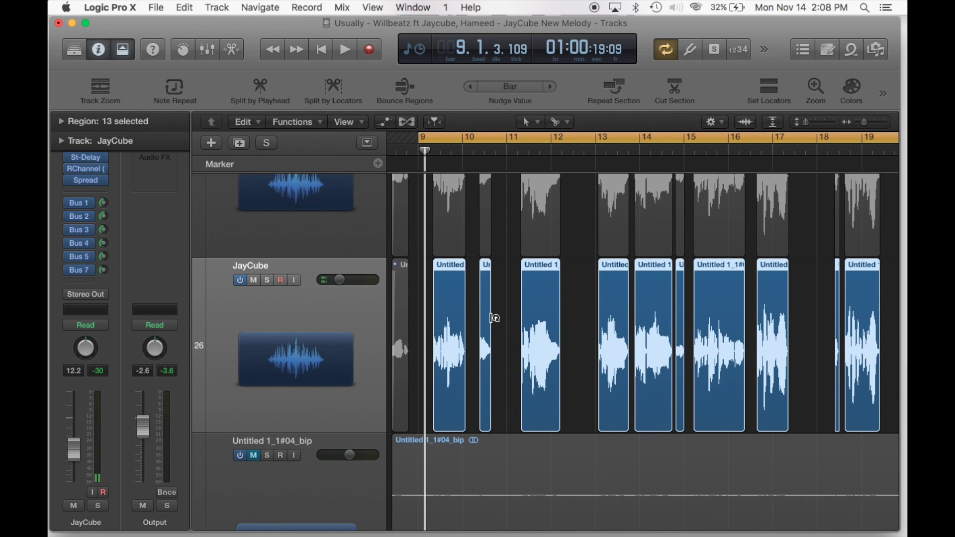
pyautogui.hotkey('ctrl', 's')
pyautogui.press('space')
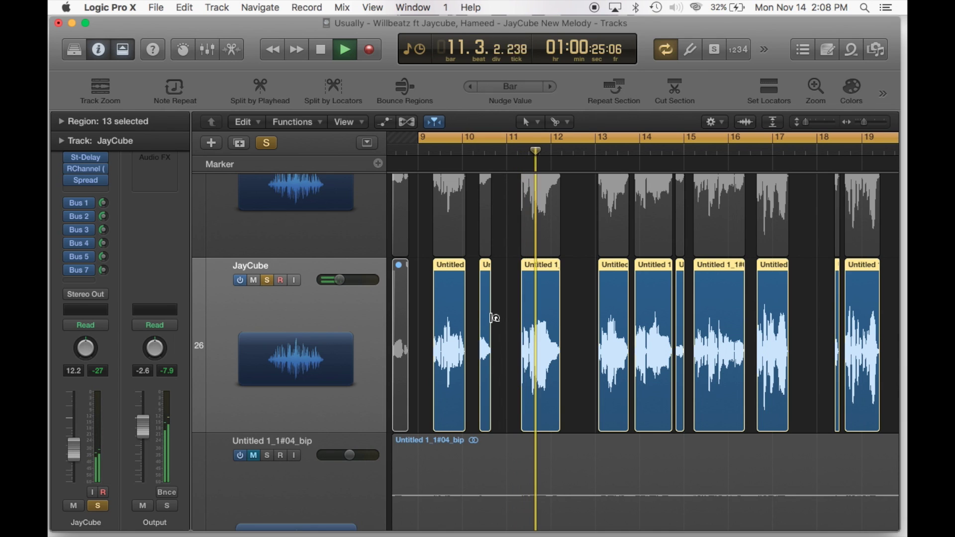
# Add short fade-outs to the ends of the JayCube regions Untitled 1_1#04.22 and Untitled 1_1#04.23.
pyautogui.scroll(5, 490, 318)
pyautogui.scroll(-3, 491, 318)
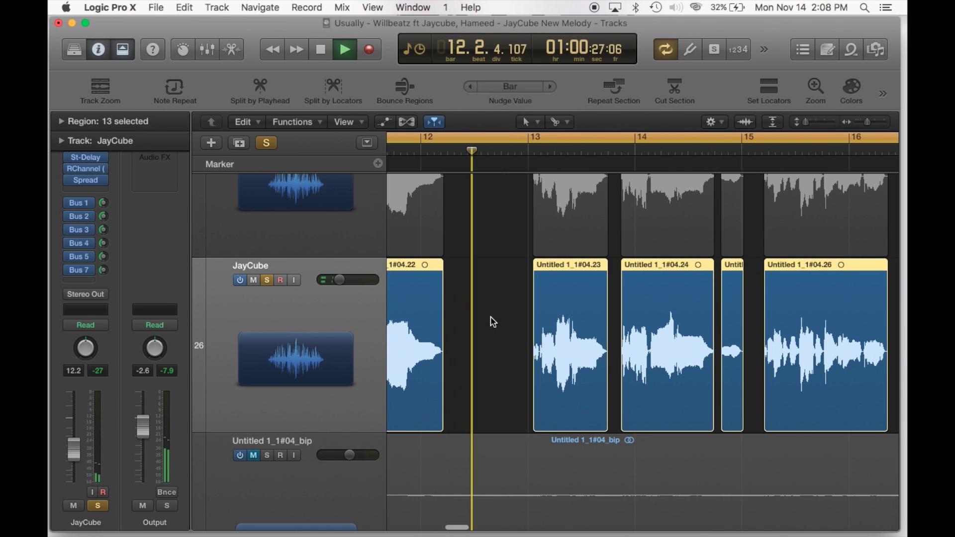
pyautogui.hscroll(-3, 492, 321)
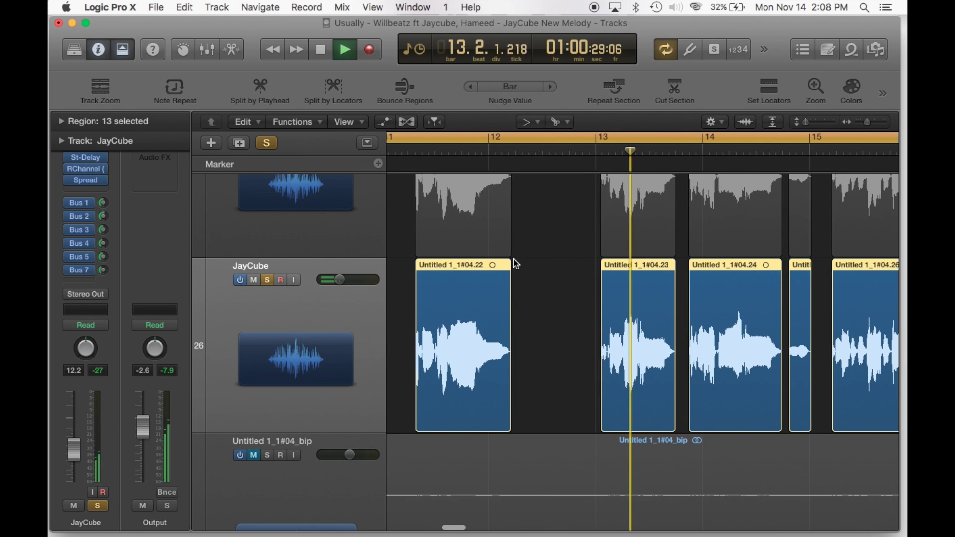
pyautogui.moveTo(511, 273); pyautogui.dragTo(501, 274)
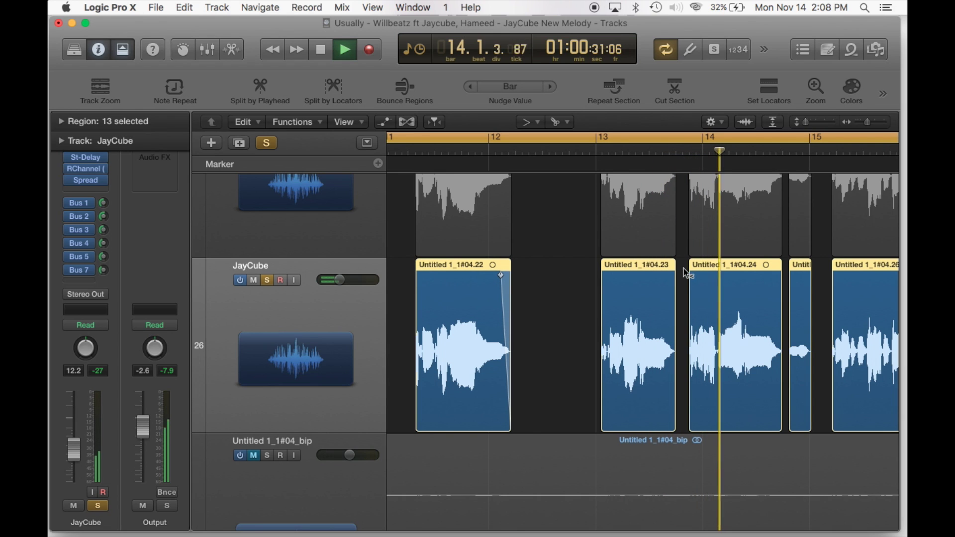
pyautogui.moveTo(674, 274); pyautogui.dragTo(669, 276)
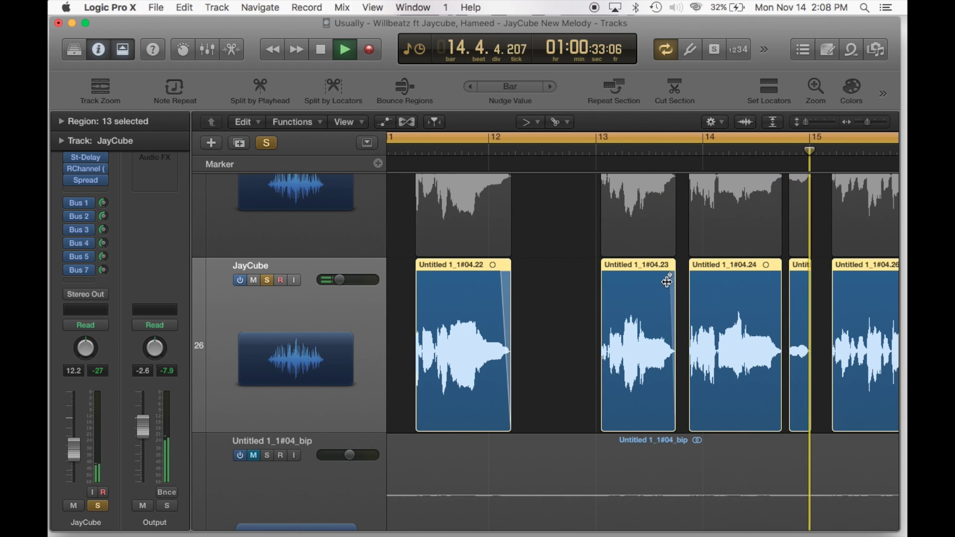
# Delete the short region just before bar 15 and extend region Untitled 1_1#04.24 to about bar 15.
pyautogui.hscroll(6, 669, 284)
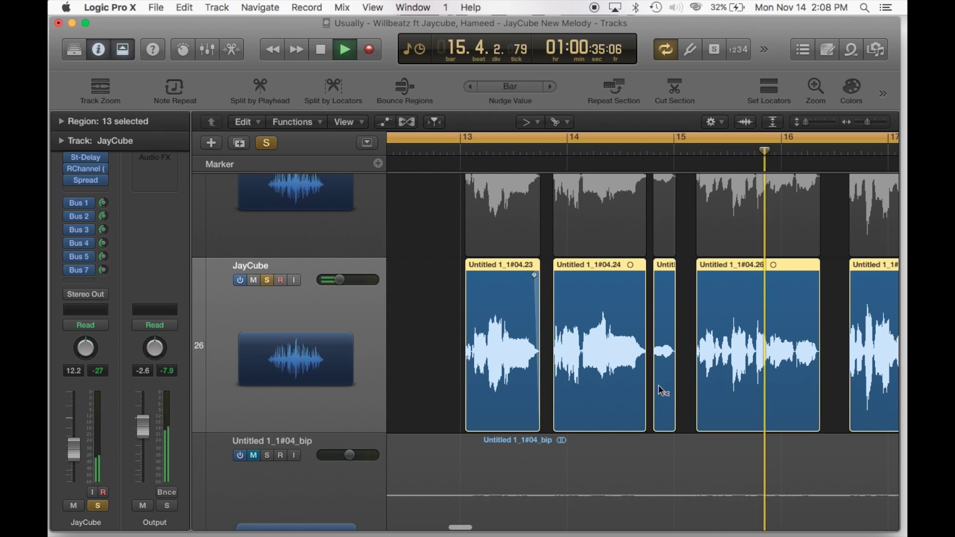
pyautogui.click(684, 395)
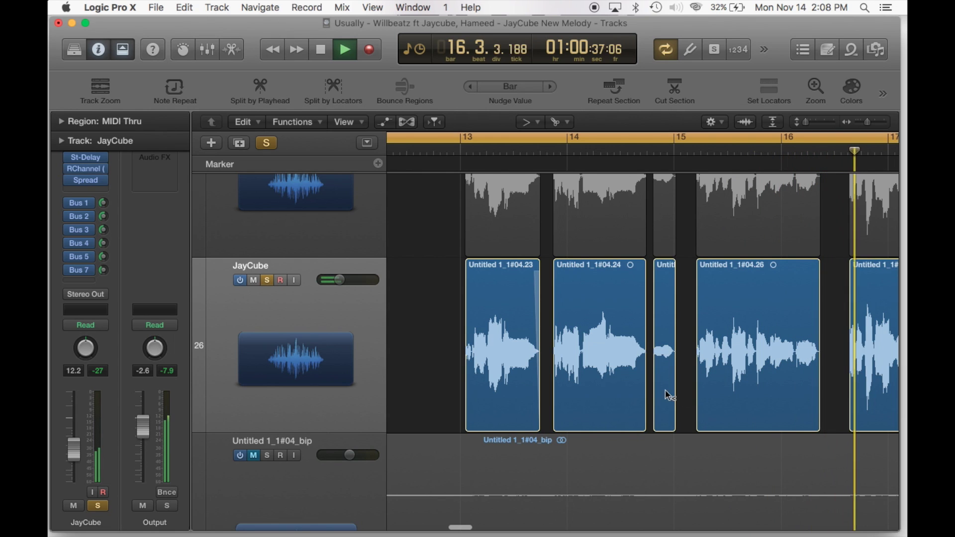
pyautogui.click(665, 391)
pyautogui.press('Delete')
pyautogui.press('t')
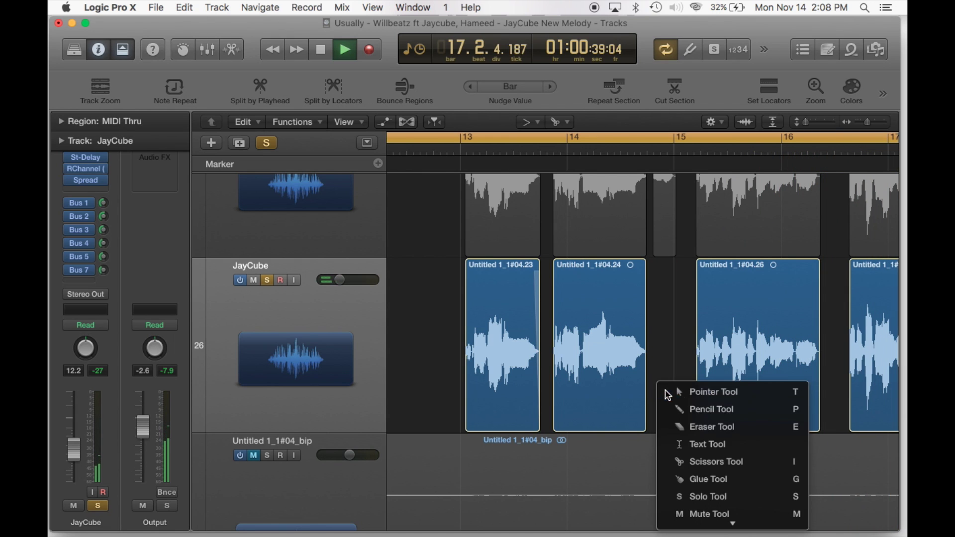
pyautogui.press('t')
pyautogui.moveTo(645, 418); pyautogui.dragTo(681, 425)
# Add a short fade-out to the end of the extended Untitled 1_1#04.24 region with the Fade tool.
pyautogui.press('t')
pyautogui.press('a')
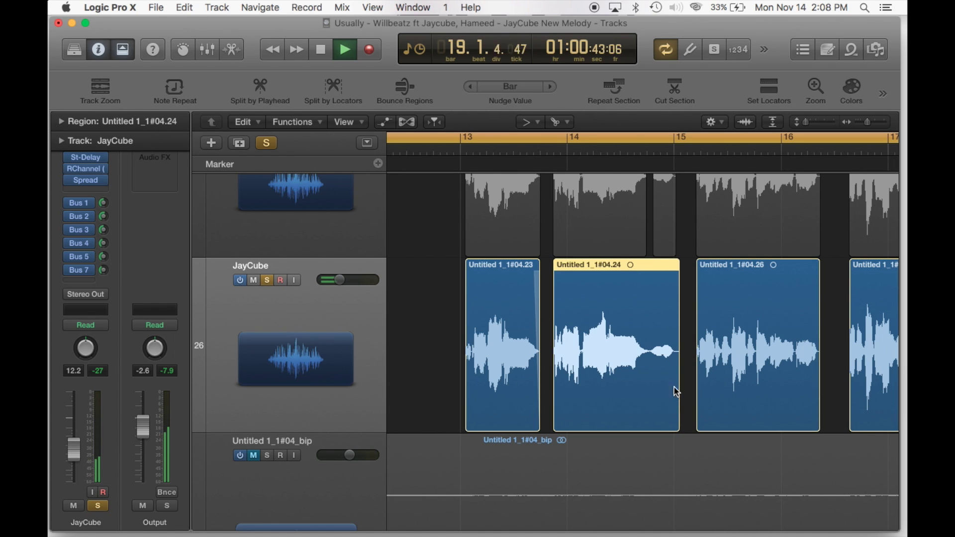
pyautogui.moveTo(677, 283); pyautogui.dragTo(663, 280)
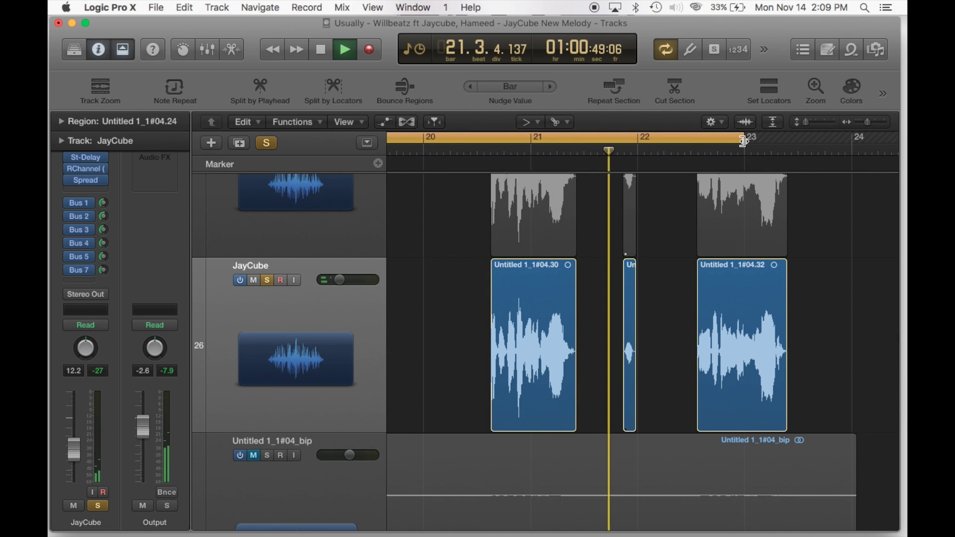
# Extend the end of the cycle range to bar 24 and stop playback.
pyautogui.moveTo(744, 141); pyautogui.dragTo(852, 143)
pyautogui.scroll(-3, 817, 237)
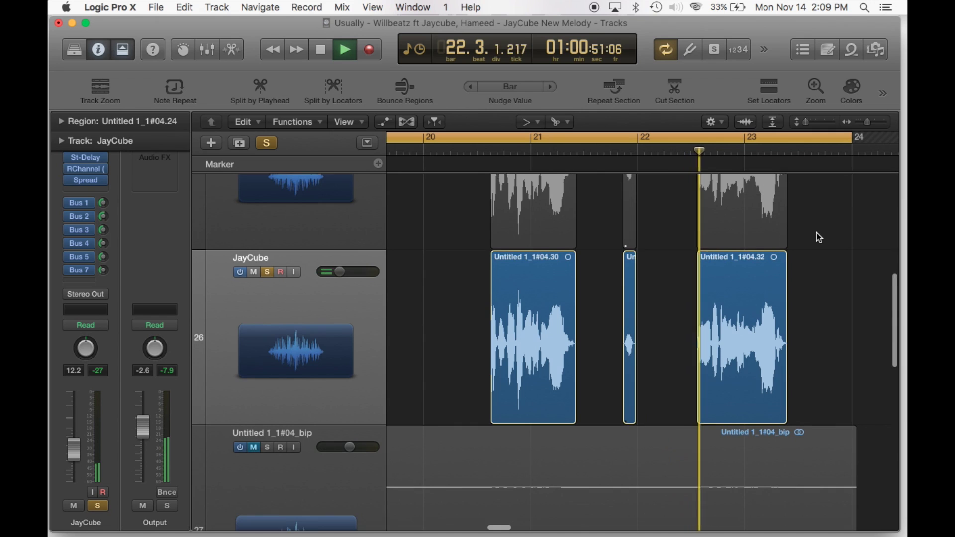
pyautogui.press('super+f')
pyautogui.press('space')
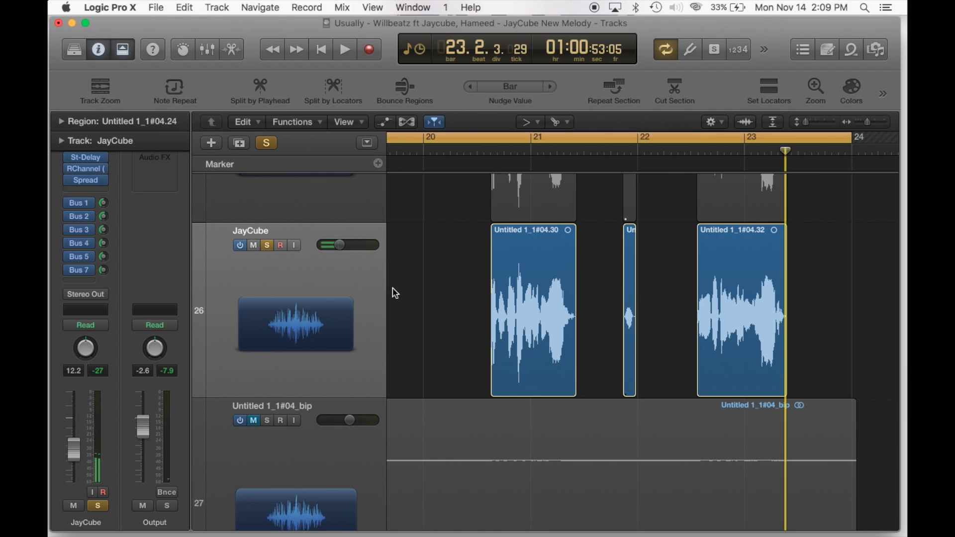
# Show the mixer and play the soloed JayCube track from the cycle start at bar 9.
pyautogui.hscroll(-15, 395, 293)
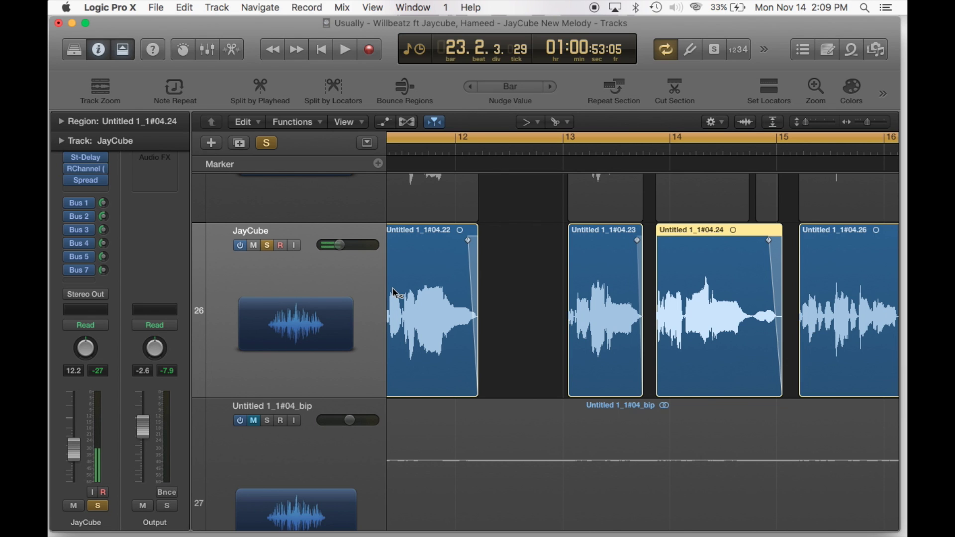
pyautogui.press('x')
pyautogui.press('space')
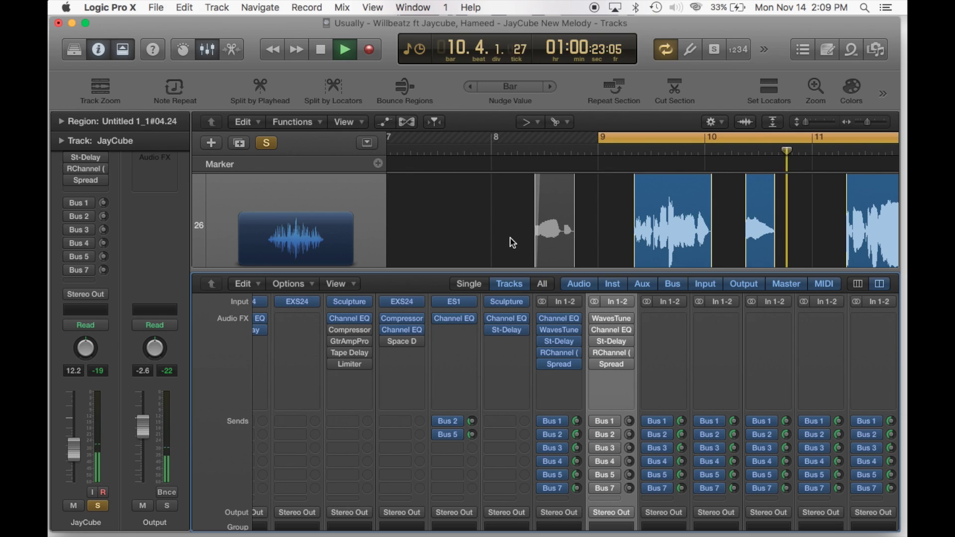
# Listen to the soloed JayCube vocal through bar 19 while following its regions, and stop playback.
pyautogui.hscroll(5, 602, 221)
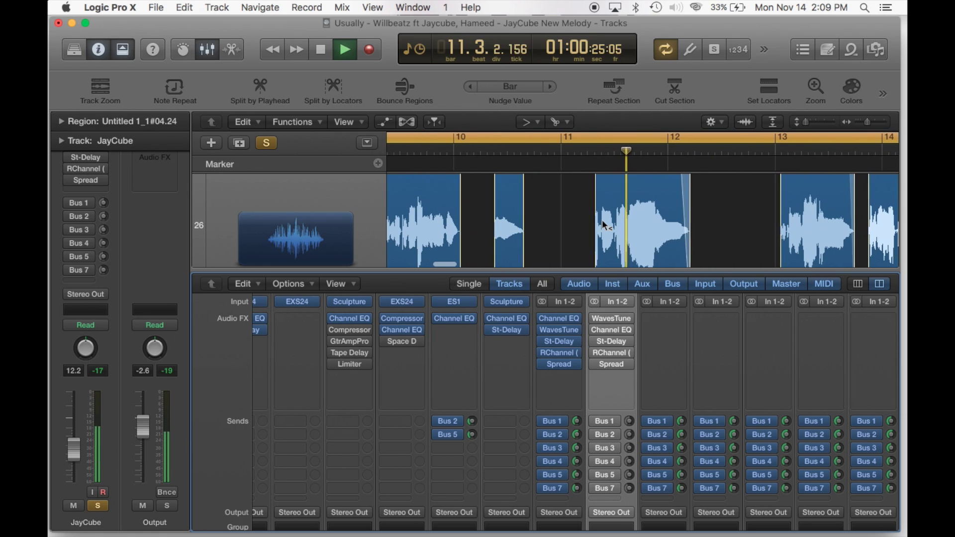
pyautogui.hscroll(3, 602, 219)
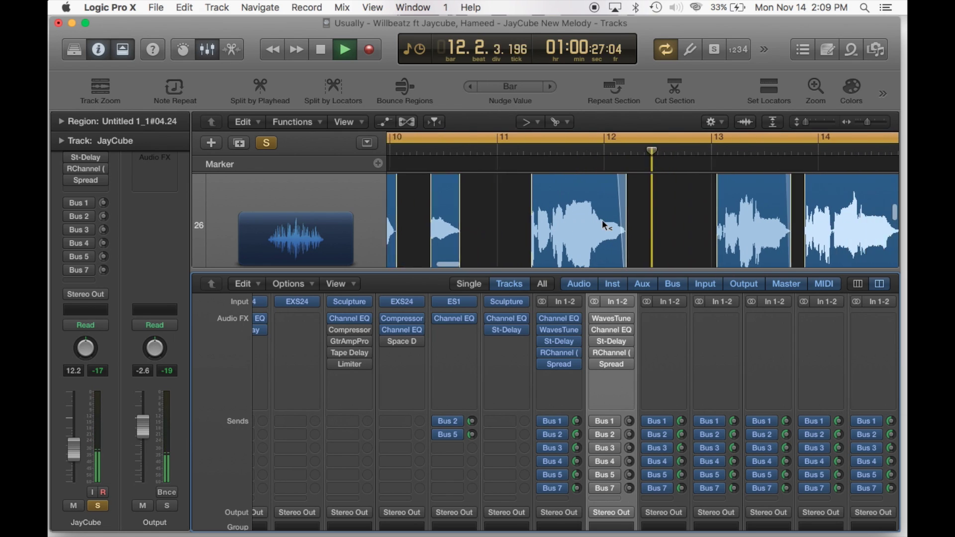
pyautogui.hscroll(3, 602, 219)
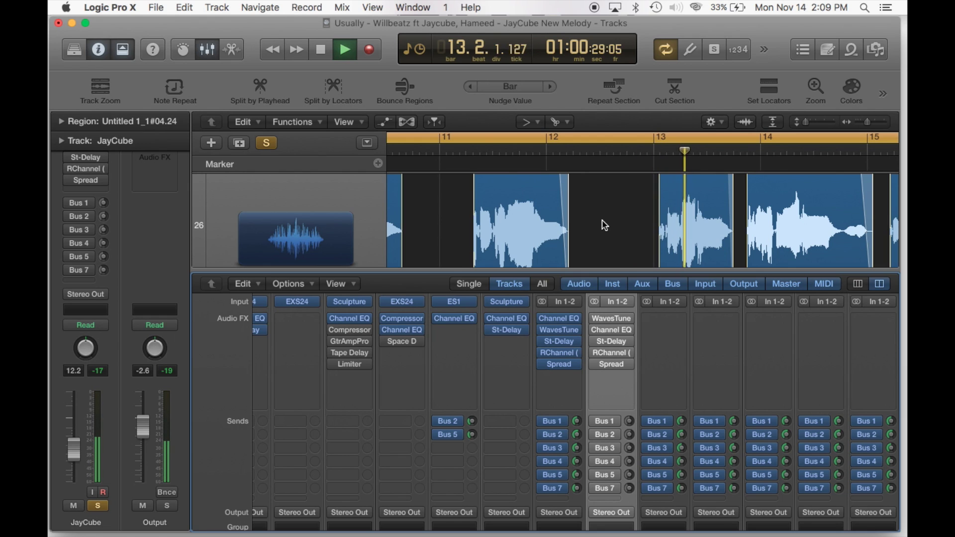
pyautogui.hscroll(3, 603, 224)
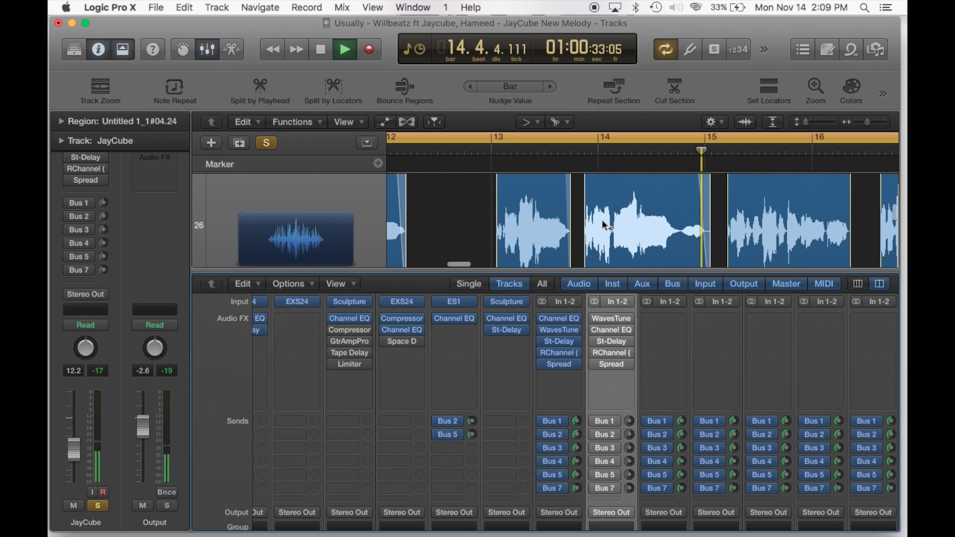
pyautogui.hscroll(1, 602, 224)
pyautogui.hscroll(5, 602, 219)
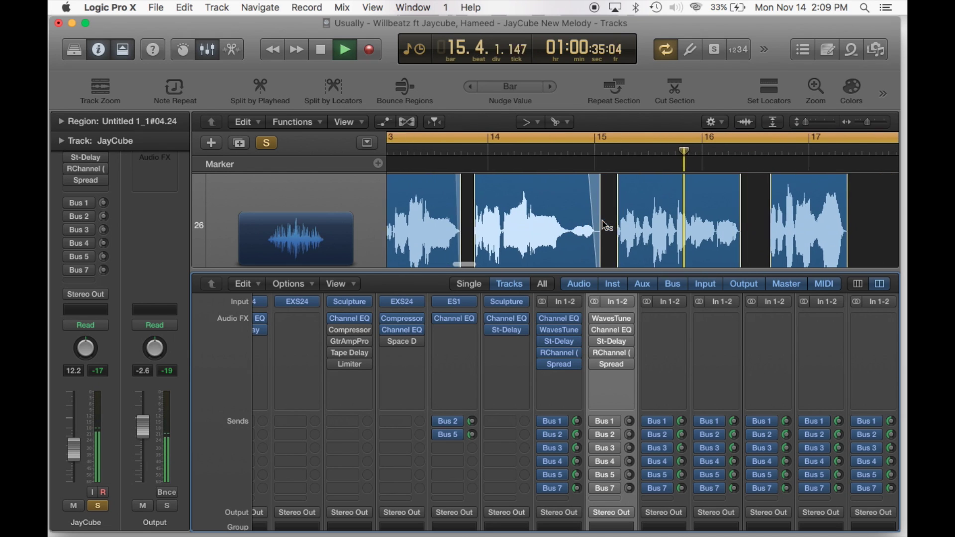
pyautogui.hscroll(3, 604, 225)
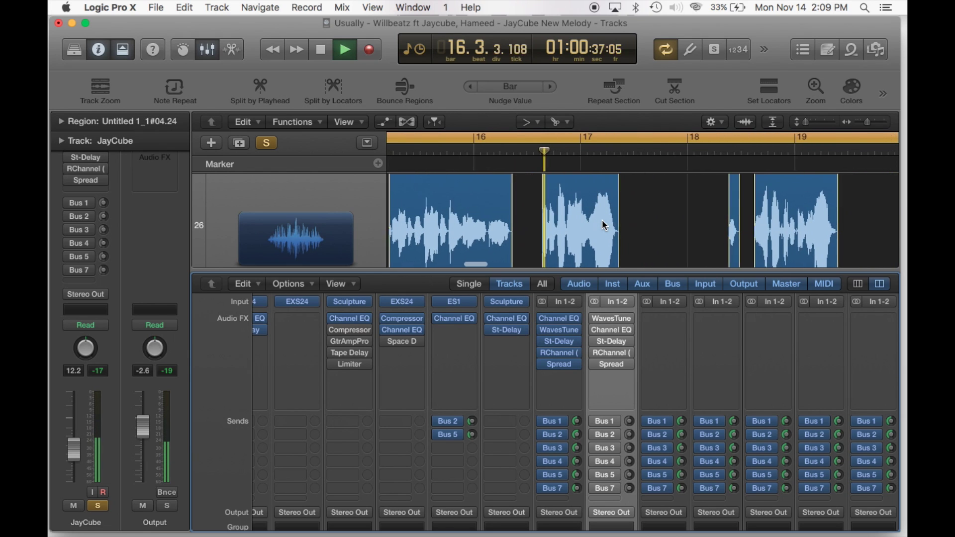
pyautogui.hscroll(8, 602, 222)
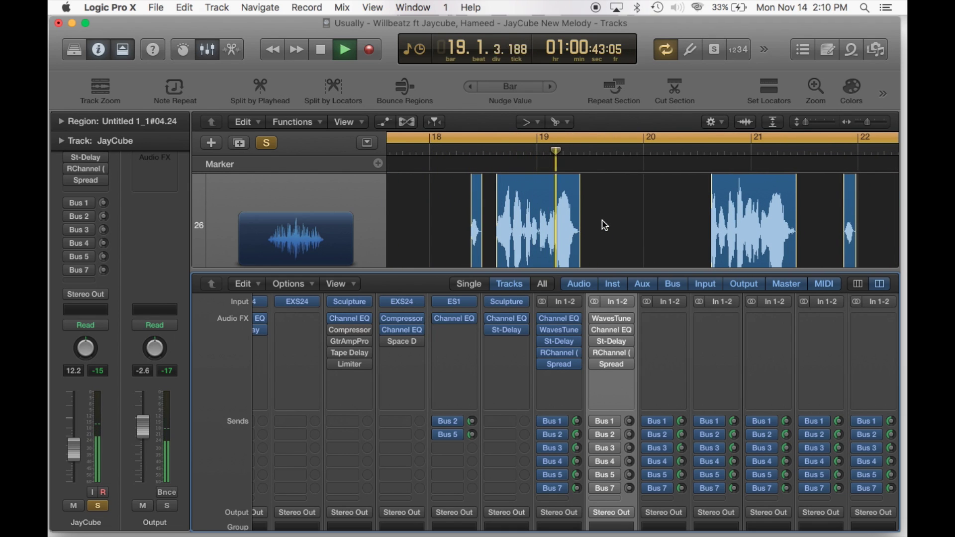
pyautogui.press('space')
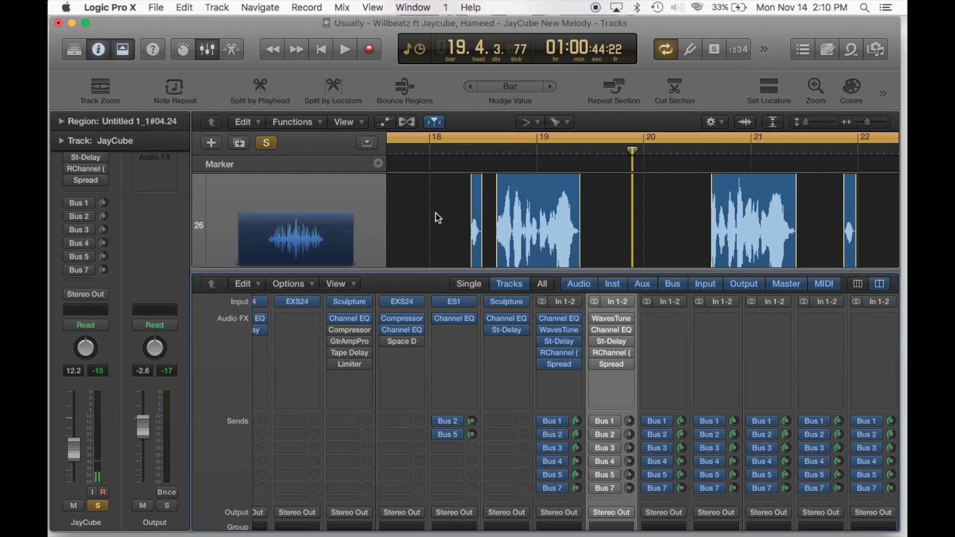
pyautogui.scroll(10, 437, 218)
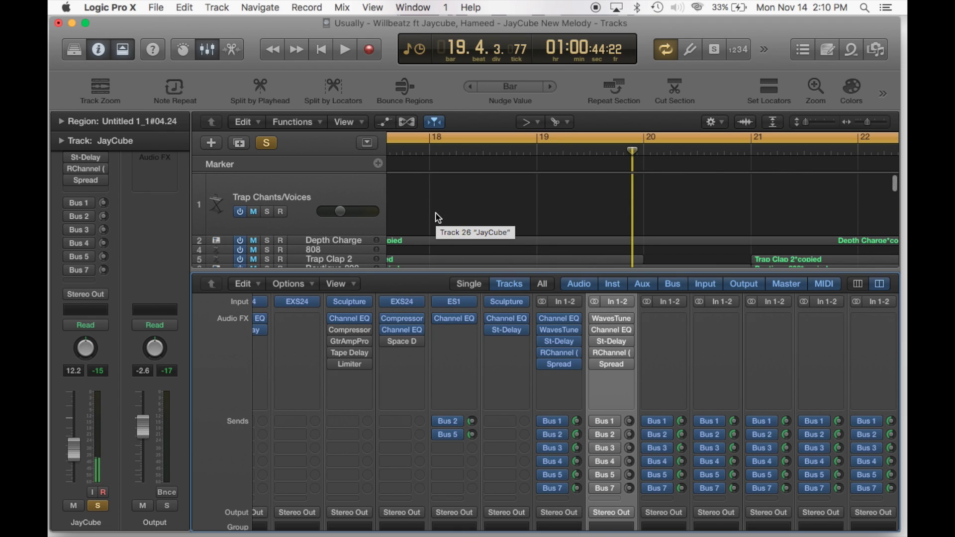
# Hide the mixer, return the playhead to the project start and clear the solo on the JayCube track.
pyautogui.press('x')
pyautogui.scroll(-5, 437, 217)
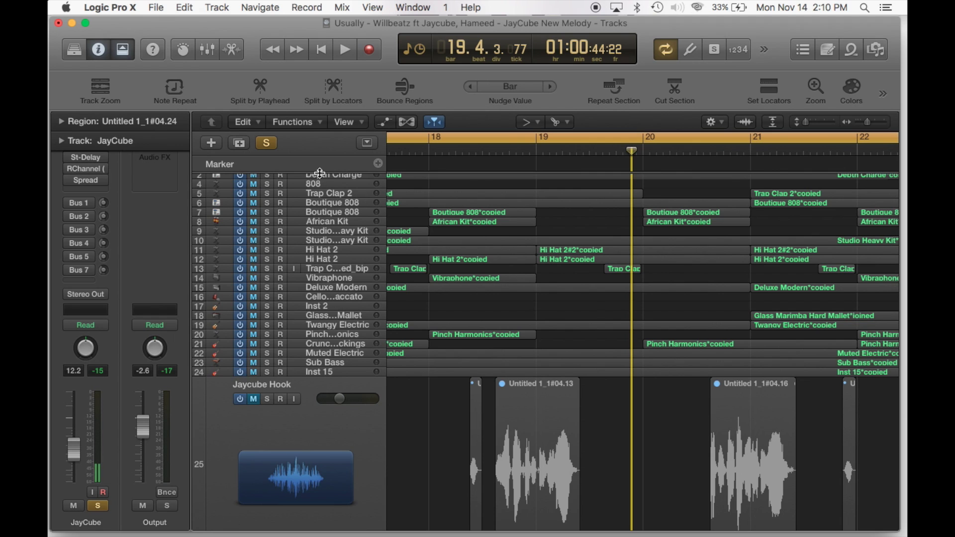
pyautogui.scroll(3, 484, 283)
pyautogui.press('Return')
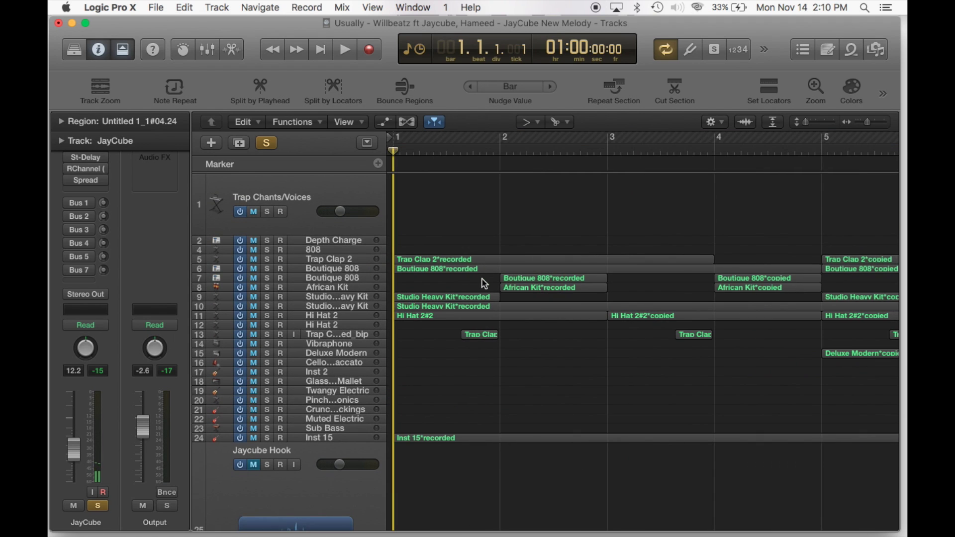
pyautogui.scroll(-5, 439, 227)
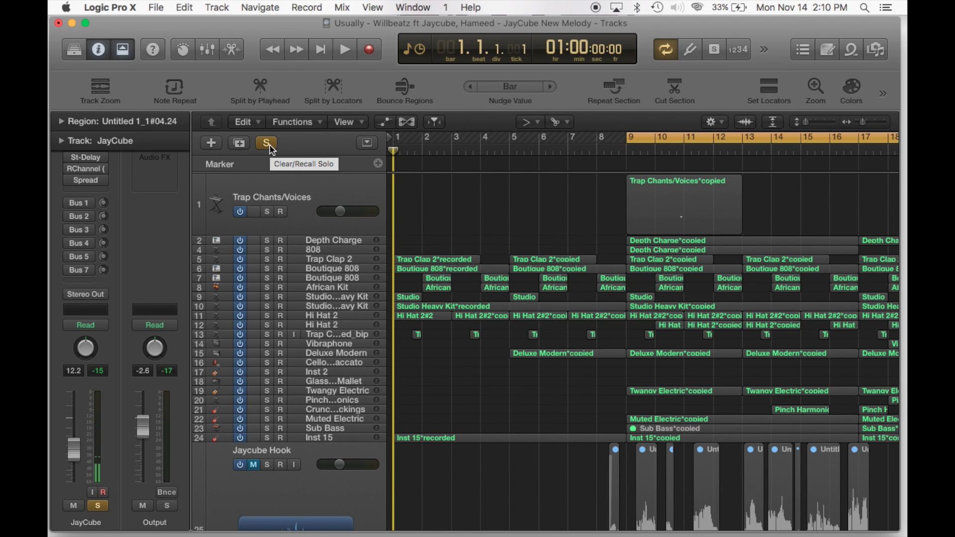
pyautogui.hscroll(1, 526, 239)
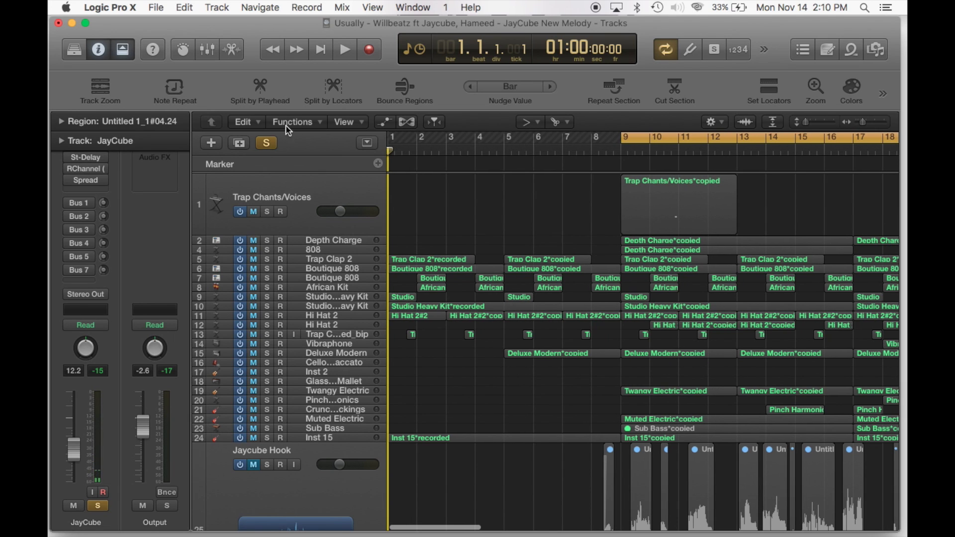
pyautogui.click(267, 144)
# Listen to the unsoloed JayCube vocal with the beat from the cycle start at bar 9, and stop playback in bar 11.
pyautogui.scroll(-8, 485, 204)
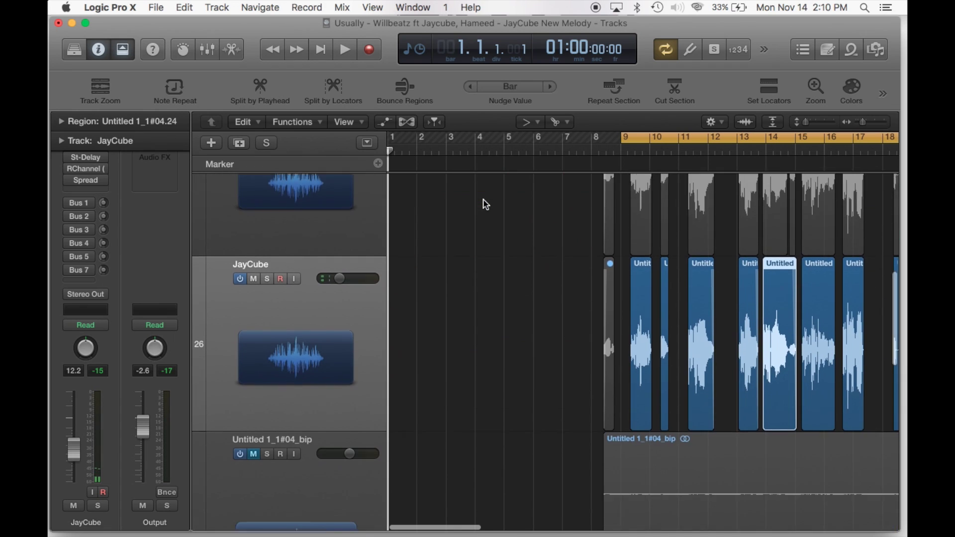
pyautogui.press('space')
pyautogui.scroll(4, 646, 256)
pyautogui.scroll(2, 657, 262)
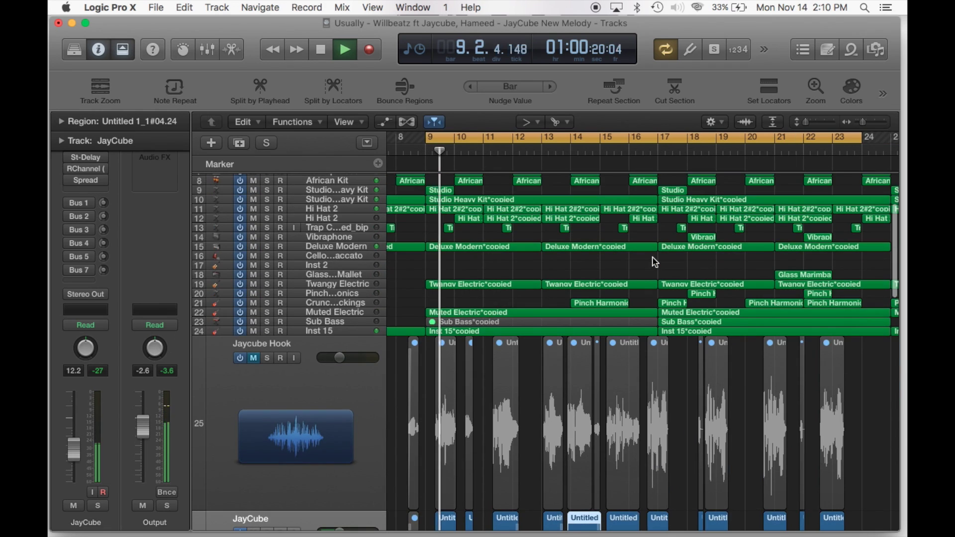
pyautogui.scroll(-6, 657, 262)
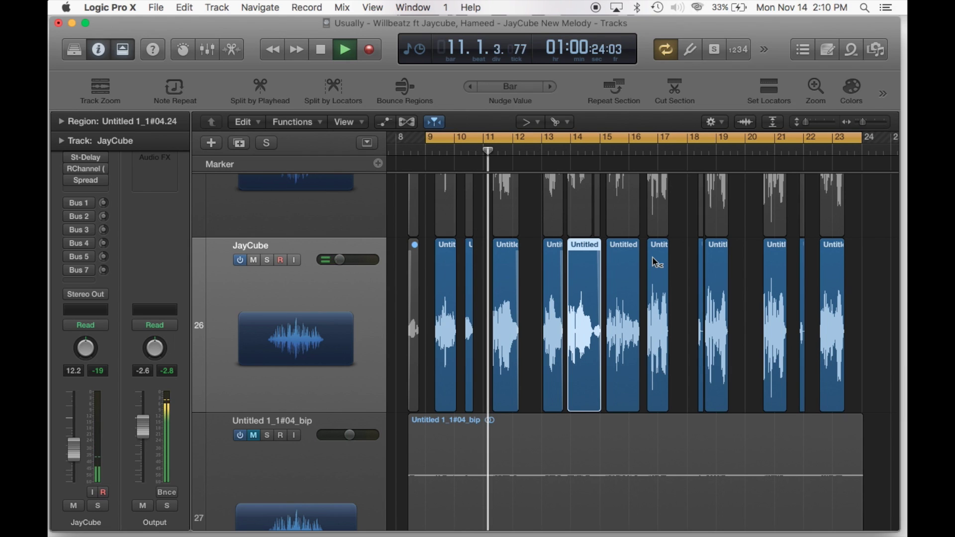
pyautogui.press('space')
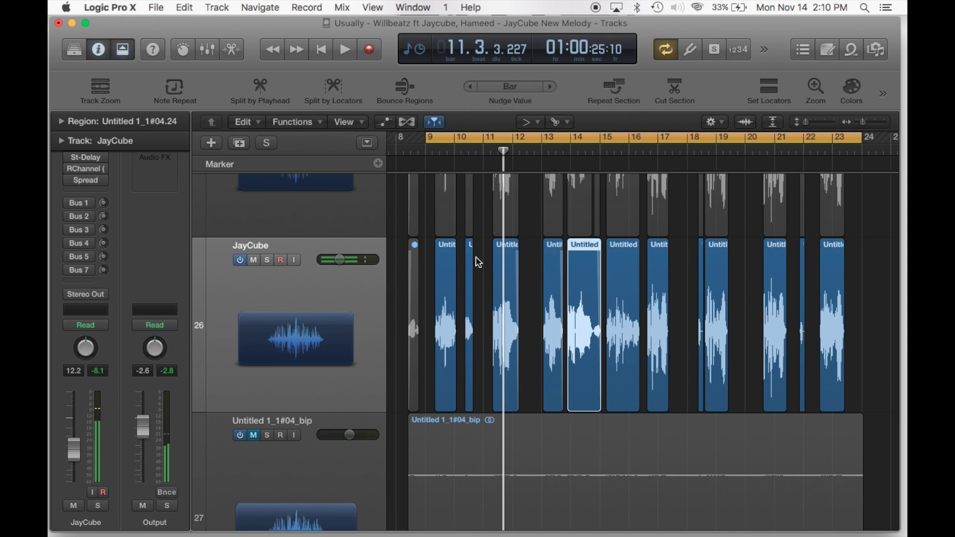
# Select all regions on the JayCube track, and enable and open the WavesTune plug-in on its mixer channel.
pyautogui.click(211, 250)
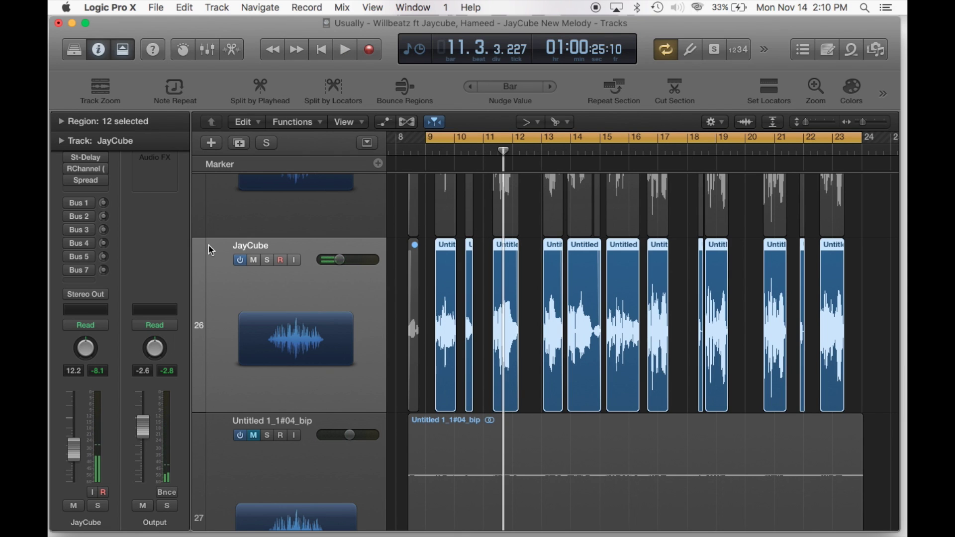
pyautogui.press('x')
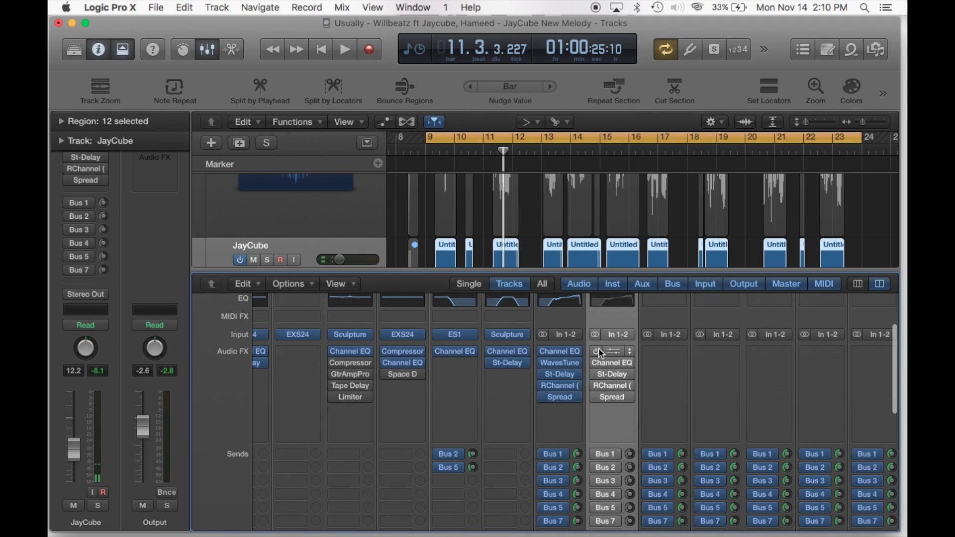
pyautogui.click(596, 351)
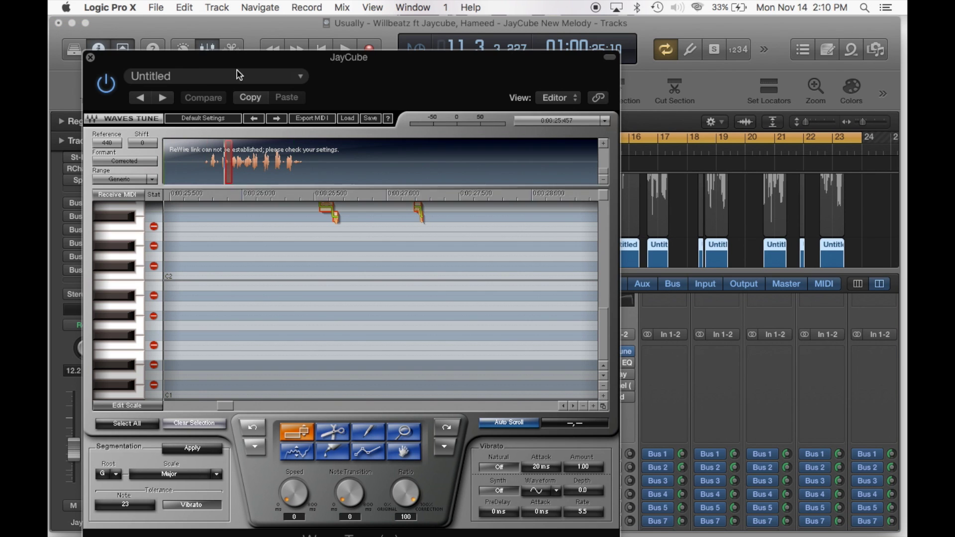
pyautogui.moveTo(348, 69); pyautogui.dragTo(489, 18)
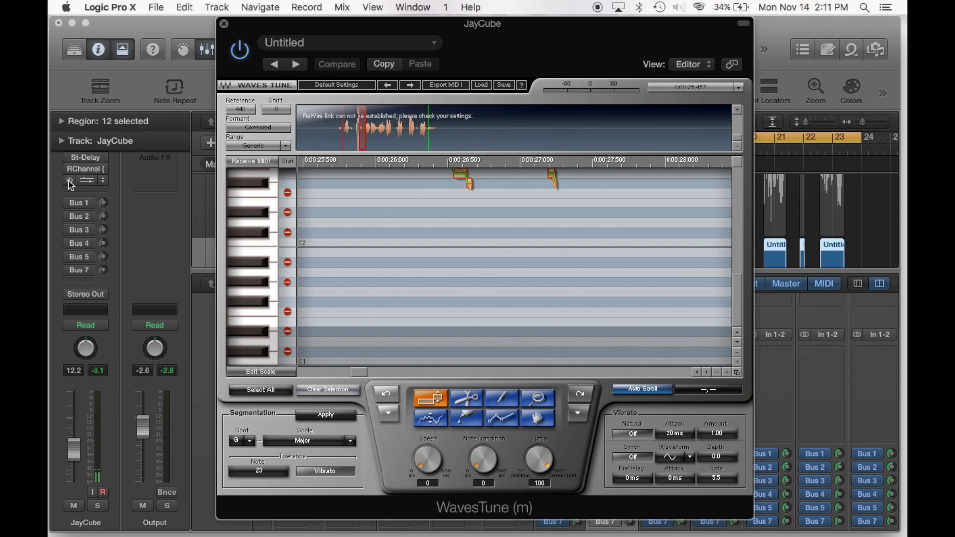
# Close the plug-in window and load WavesTune (m) from the Waves Audio Units into JayCube's first audio effect slot.
pyautogui.press('super+w')
pyautogui.click(630, 350)
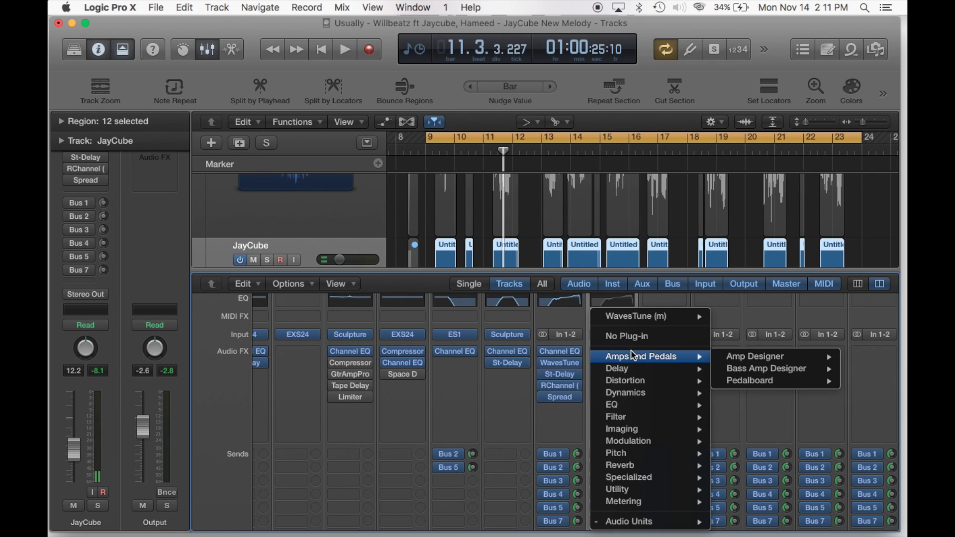
pyautogui.moveTo(666, 520)
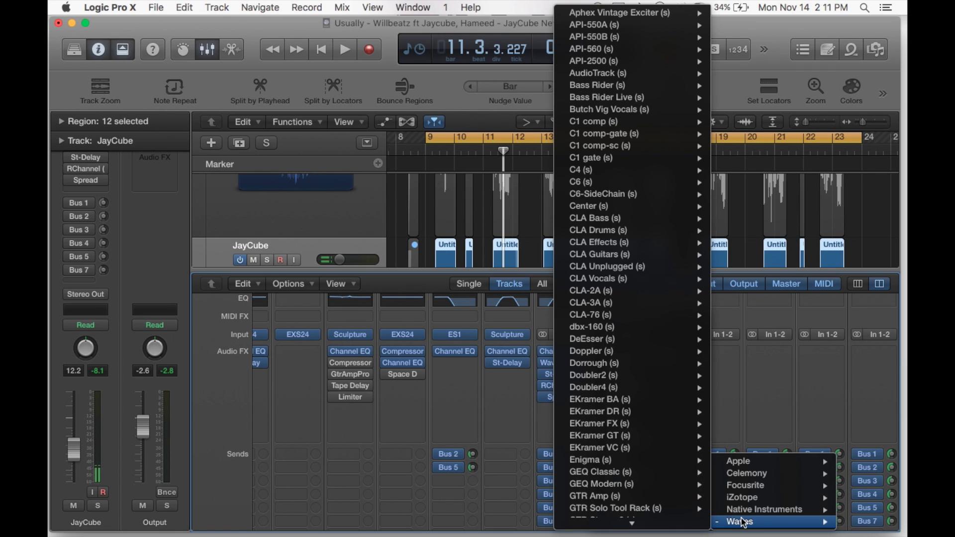
pyautogui.moveTo(744, 522)
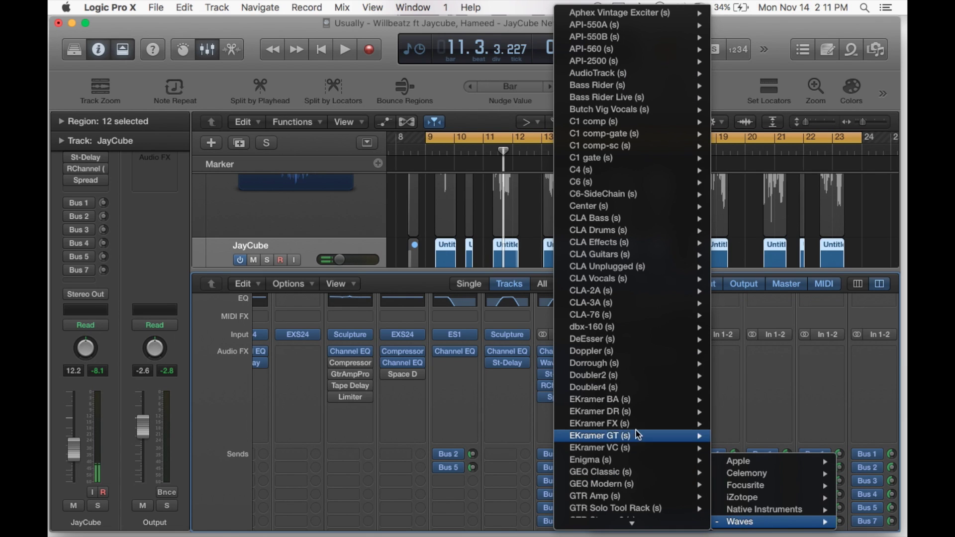
pyautogui.press('w')
pyautogui.press('a')
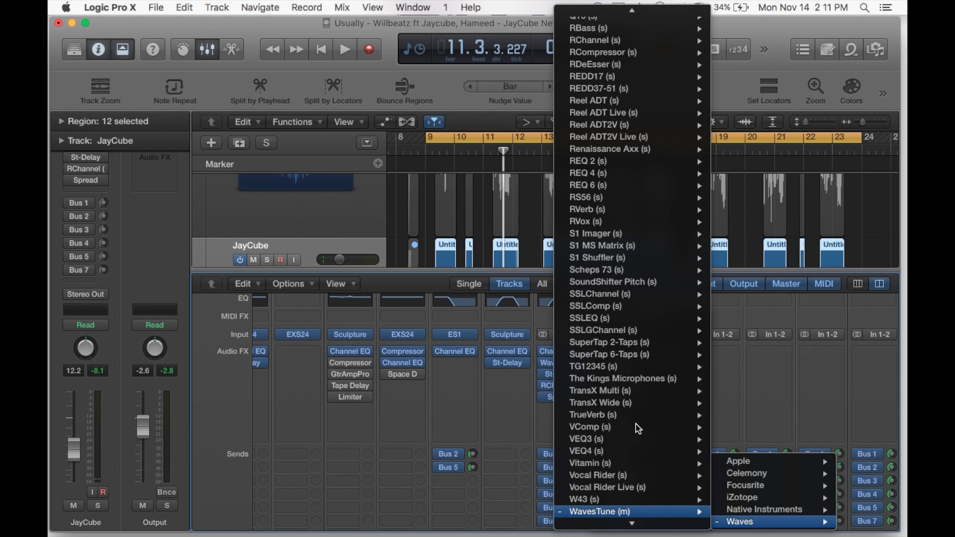
pyautogui.press('Return')
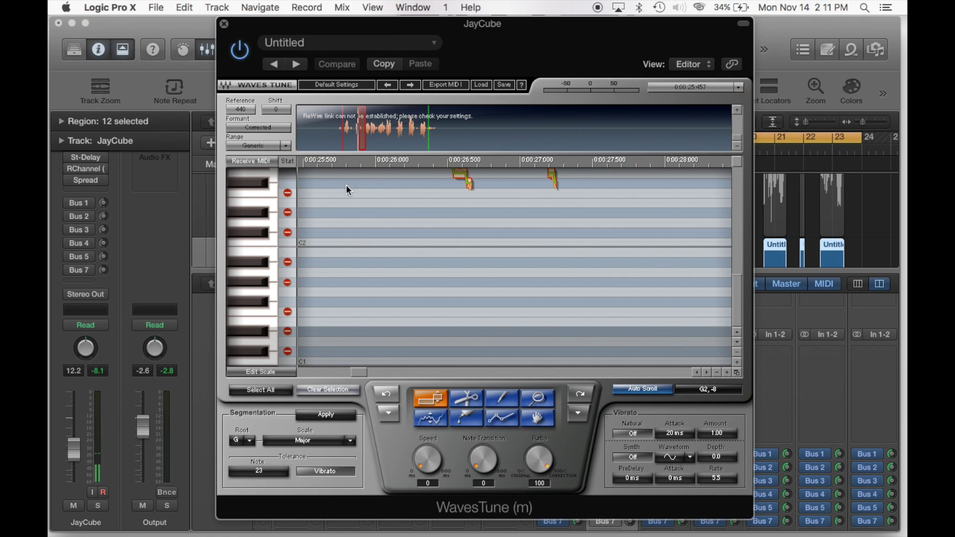
# Clear the existing scanned pitch data from the WavesTune editor and reposition its window over the tracks area.
pyautogui.moveTo(648, 28); pyautogui.dragTo(678, 47)
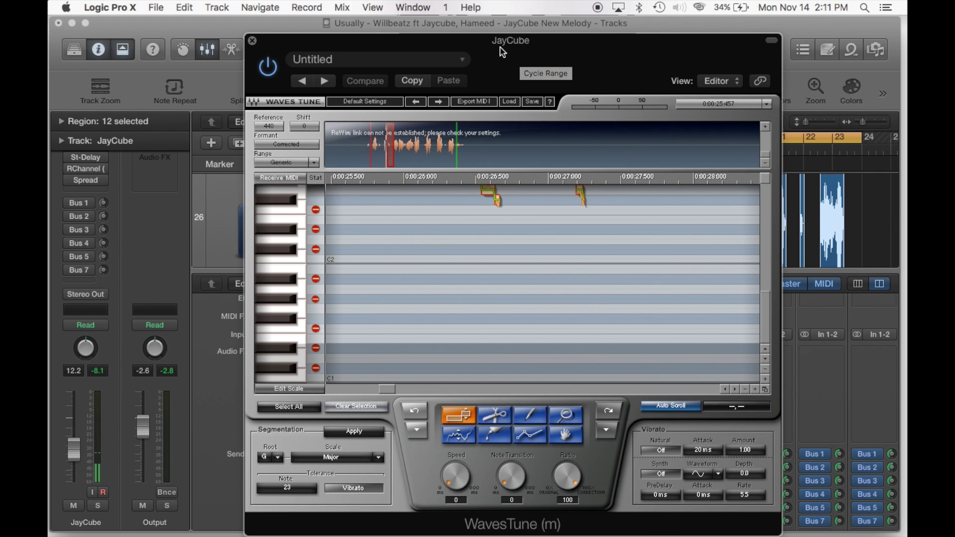
pyautogui.moveTo(517, 44); pyautogui.dragTo(494, 11)
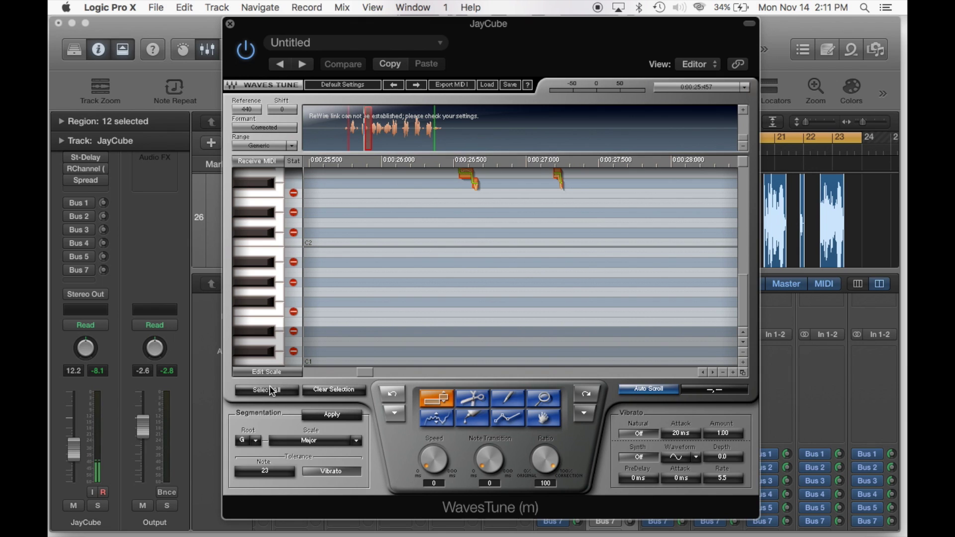
pyautogui.click(330, 393)
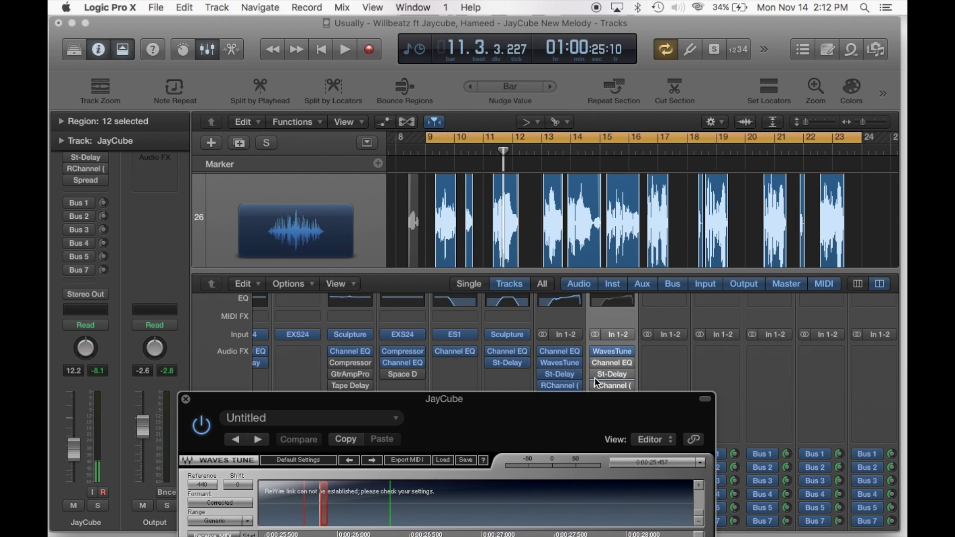
pyautogui.moveTo(567, 409); pyautogui.dragTo(527, 110)
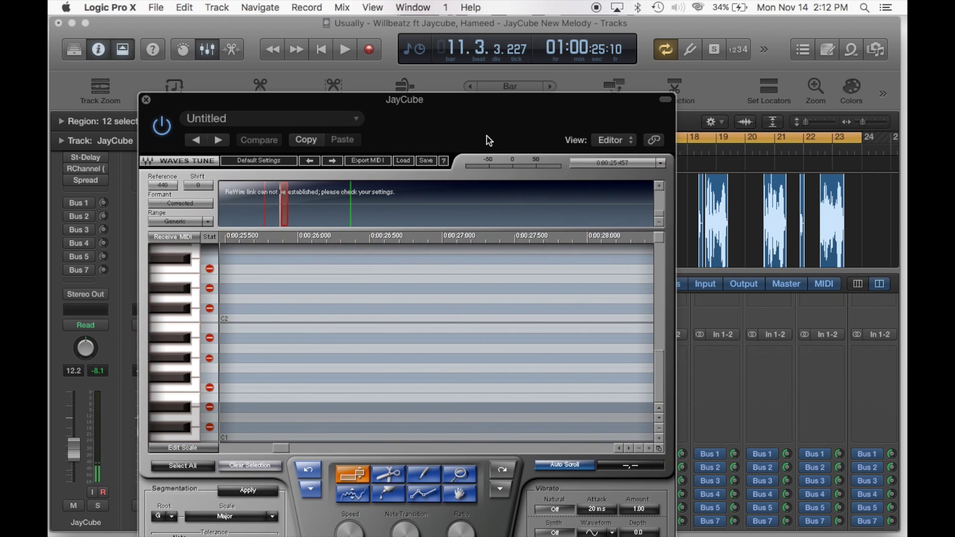
pyautogui.moveTo(437, 103); pyautogui.dragTo(436, 10)
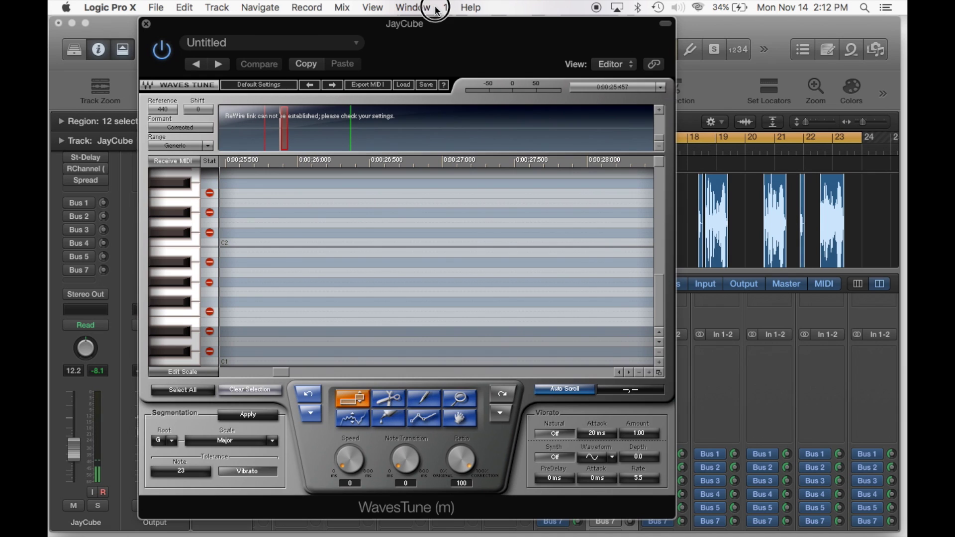
# Deselect the regions and play the soloed JayCube track from the cycle start so WavesTune scans the vocal.
pyautogui.click(700, 211)
pyautogui.click(687, 214)
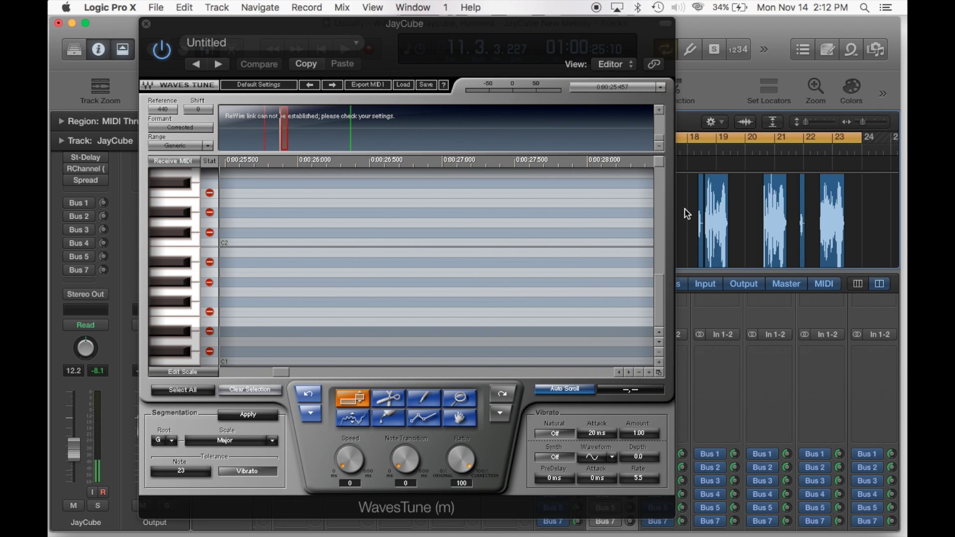
pyautogui.press('space')
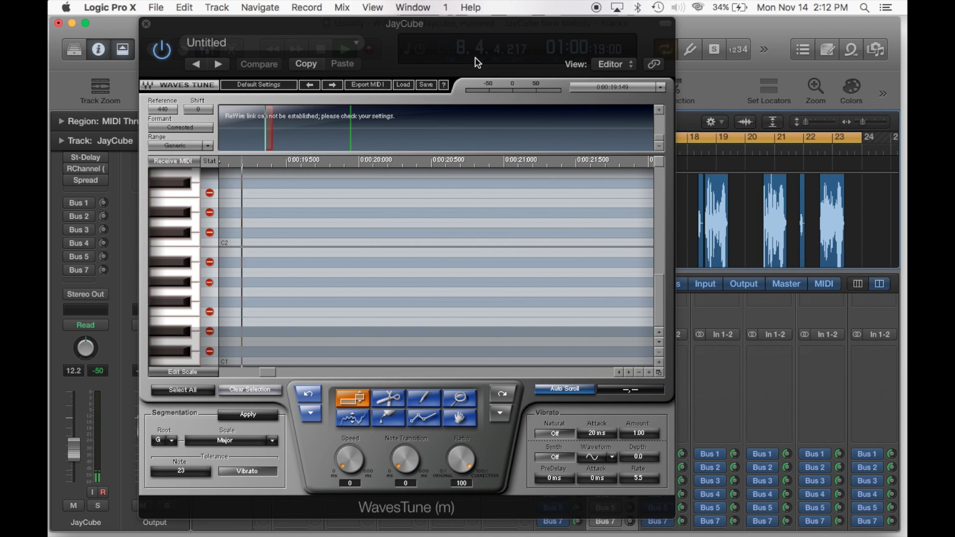
pyautogui.press('s')
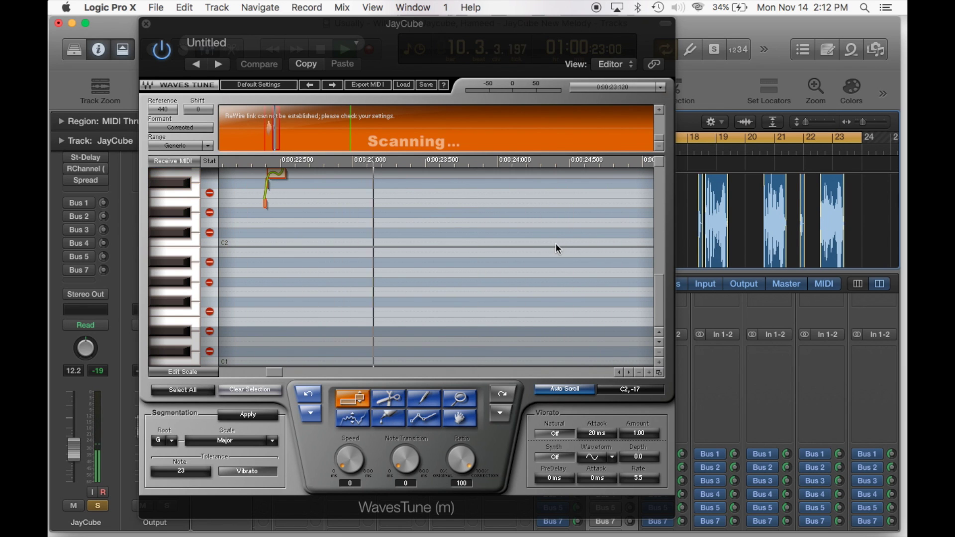
# Zoom out the WavesTune pitch graph to about 15 seconds and examine the notes as they are scanned.
pyautogui.scroll(4, 556, 247)
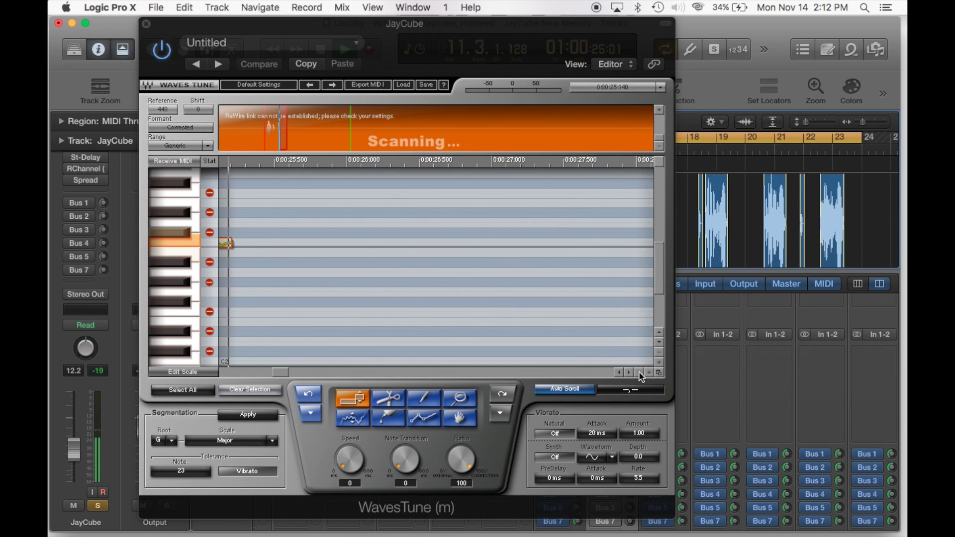
pyautogui.click(639, 373)
pyautogui.click(639, 373)
pyautogui.click(639, 373)
pyautogui.click(639, 373)
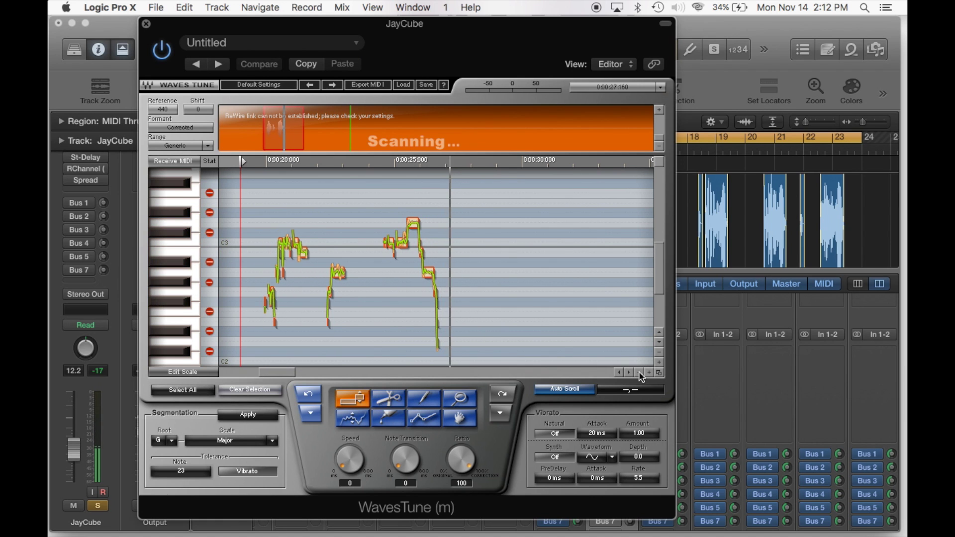
pyautogui.scroll(-3, 565, 305)
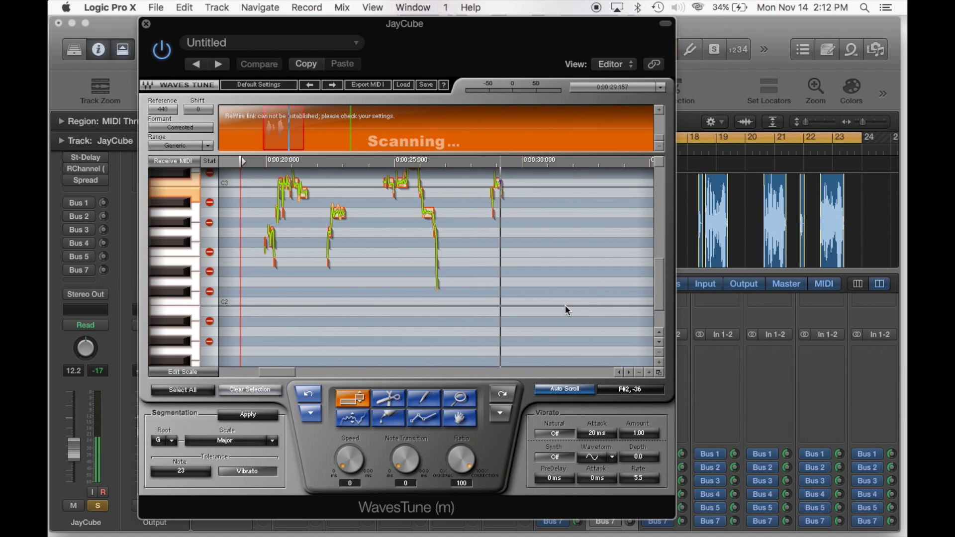
pyautogui.scroll(2, 565, 306)
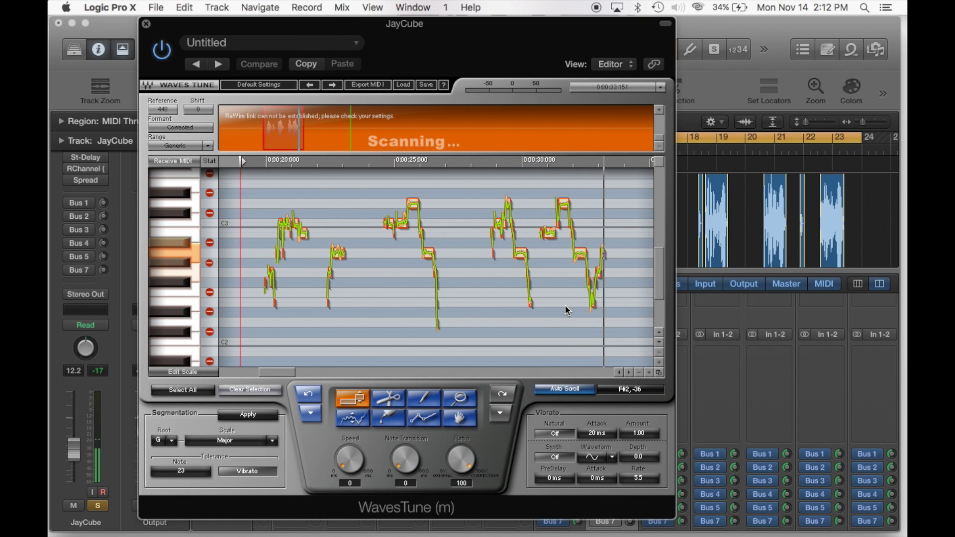
# Turn off cycle mode during the scan and move the WavesTune window down to uncover the JayCube regions and playhead.
pyautogui.hscroll(-5, 789, 233)
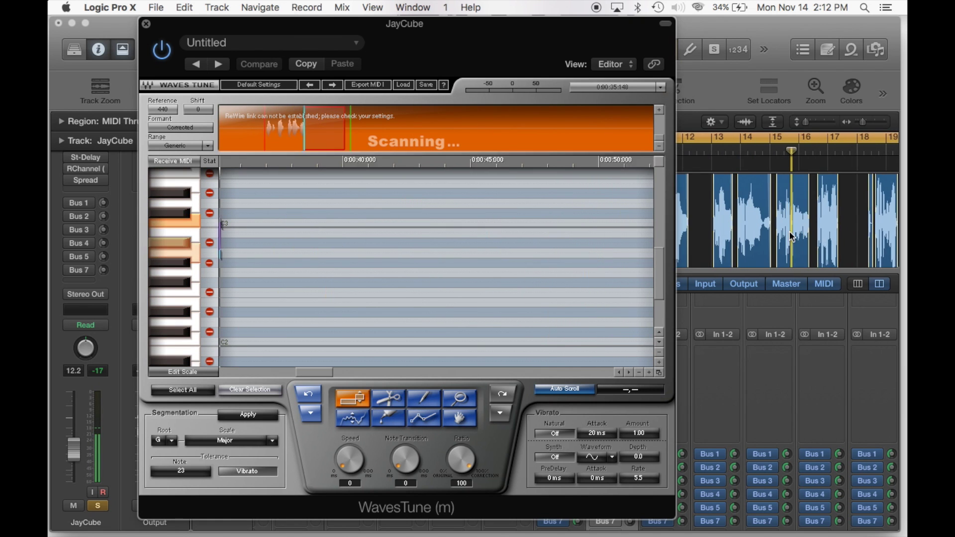
pyautogui.hscroll(1, 790, 232)
pyautogui.hscroll(2, 790, 232)
pyautogui.press('c')
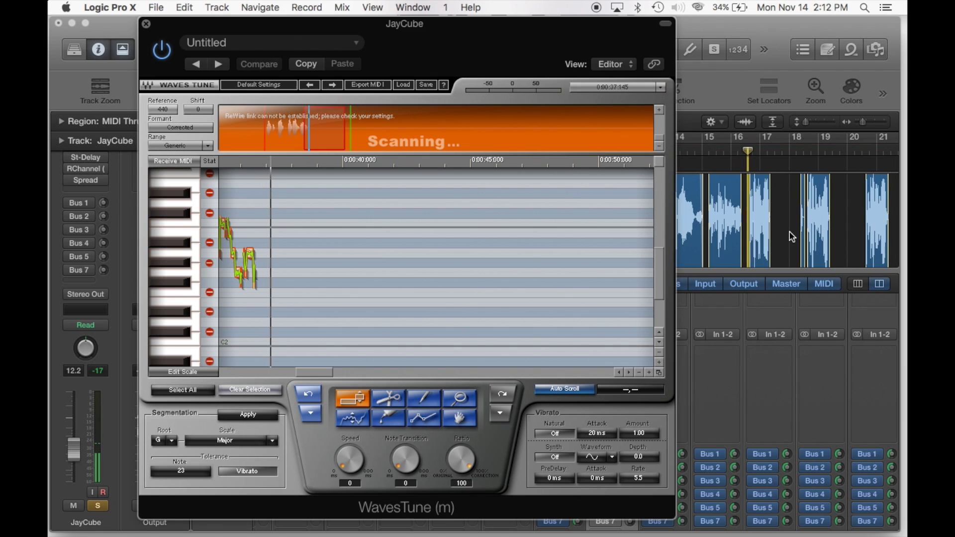
pyautogui.scroll(-3, 789, 232)
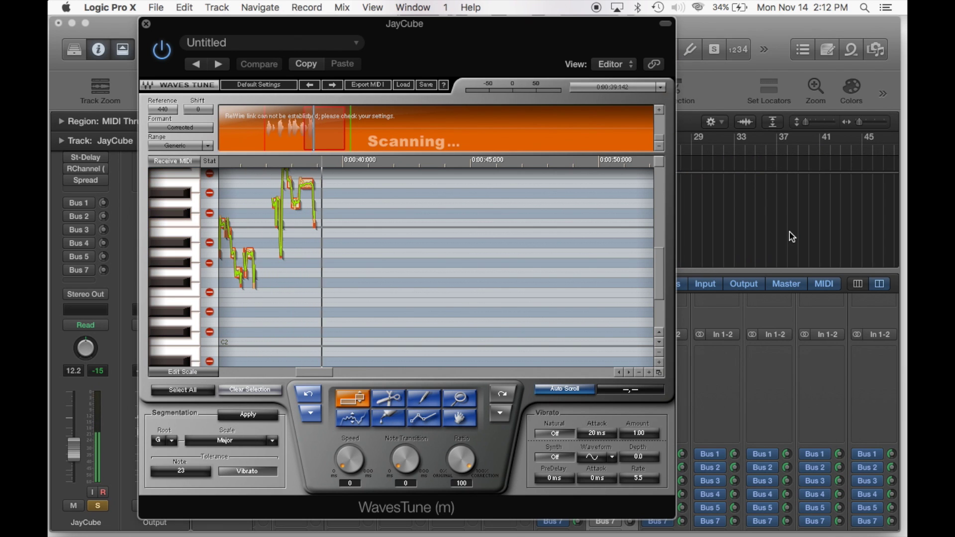
pyautogui.scroll(4, 789, 232)
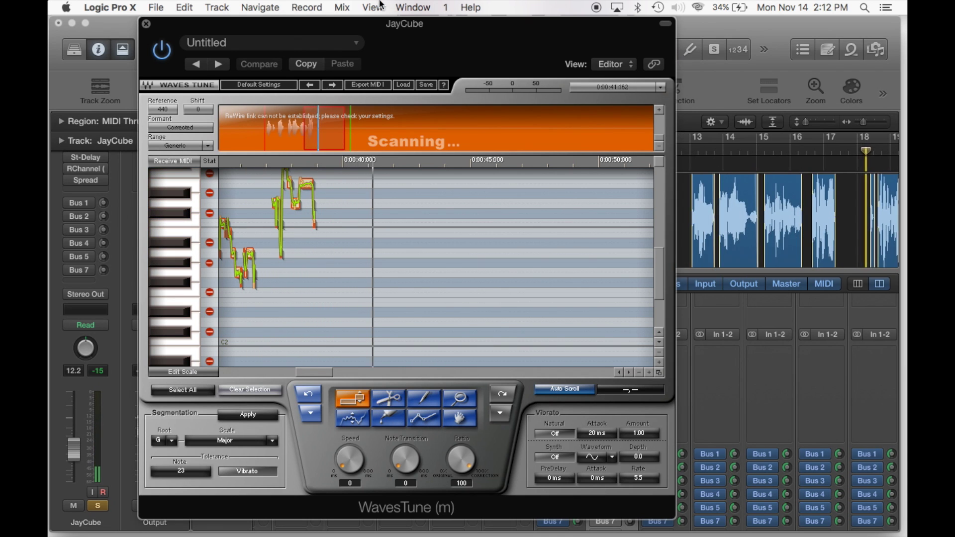
pyautogui.moveTo(447, 39); pyautogui.dragTo(359, 453)
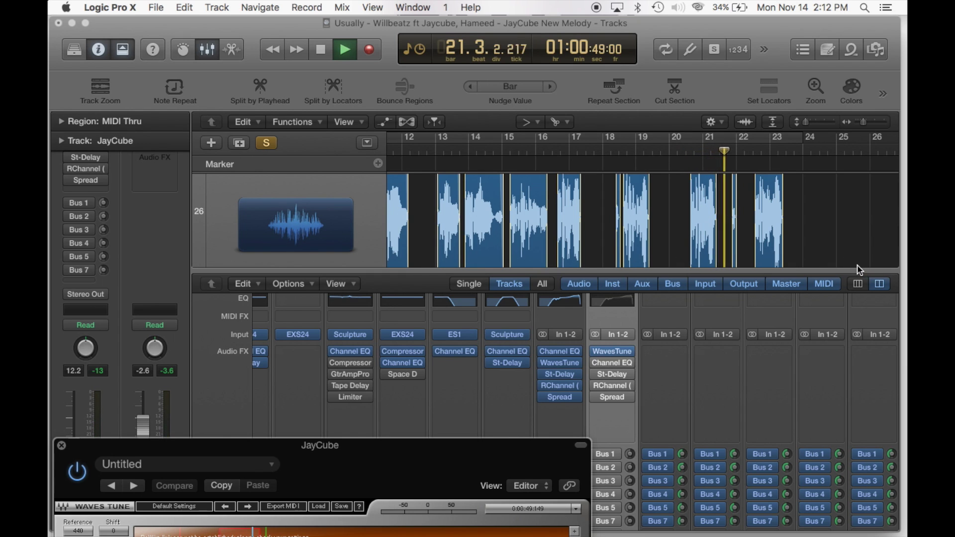
pyautogui.scroll(-3, 829, 234)
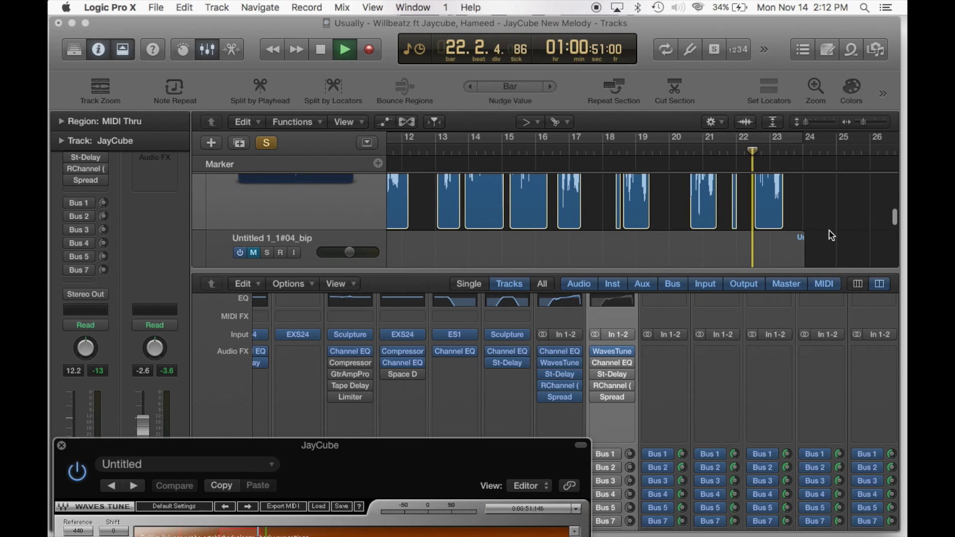
# Turn cycle mode back on and stop playback once the last JayCube region has been scanned.
pyautogui.scroll(1, 829, 234)
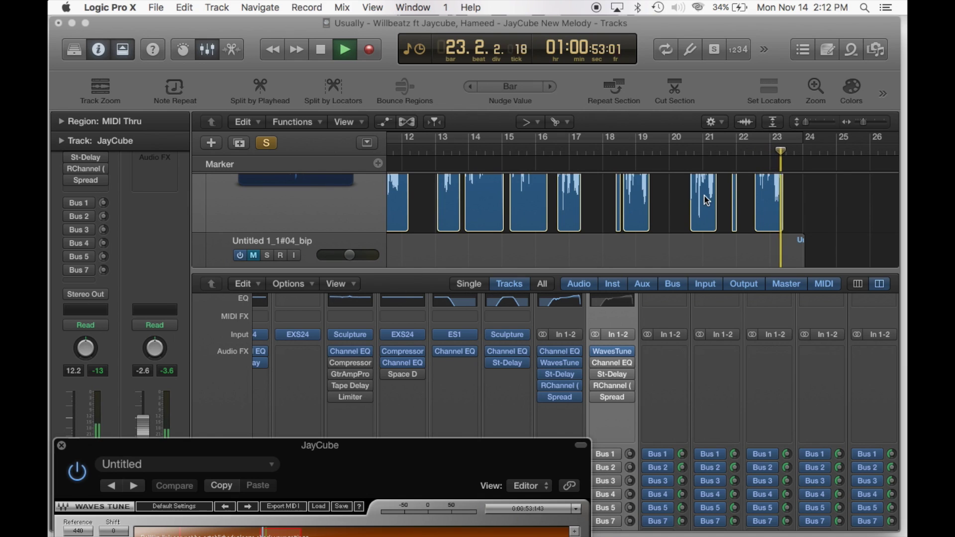
pyautogui.press('c')
pyautogui.press('space')
pyautogui.hscroll(-3, 766, 199)
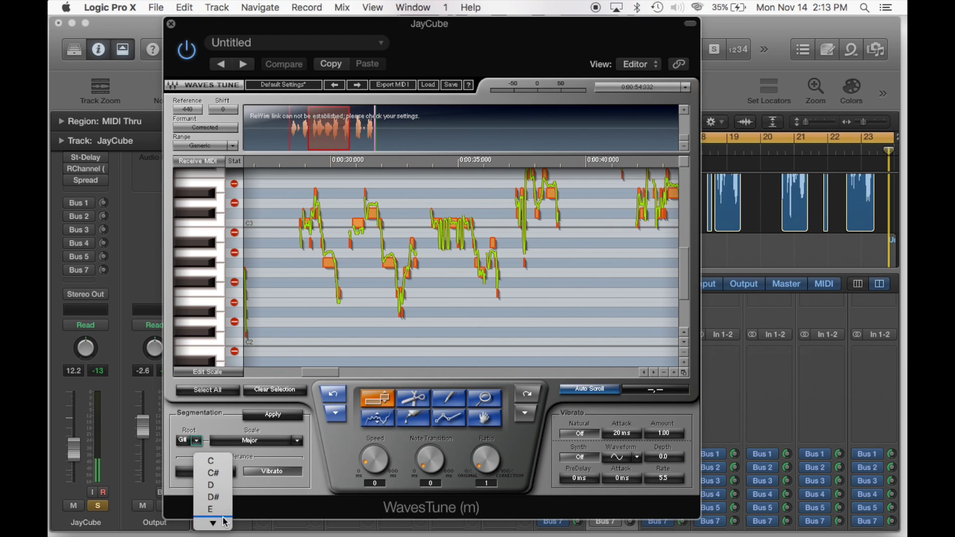
# Set the WavesTune segmentation root to G and the ratio to 100, and play the corrected vocal with the plug-in window hidden.
pyautogui.moveTo(223, 523)
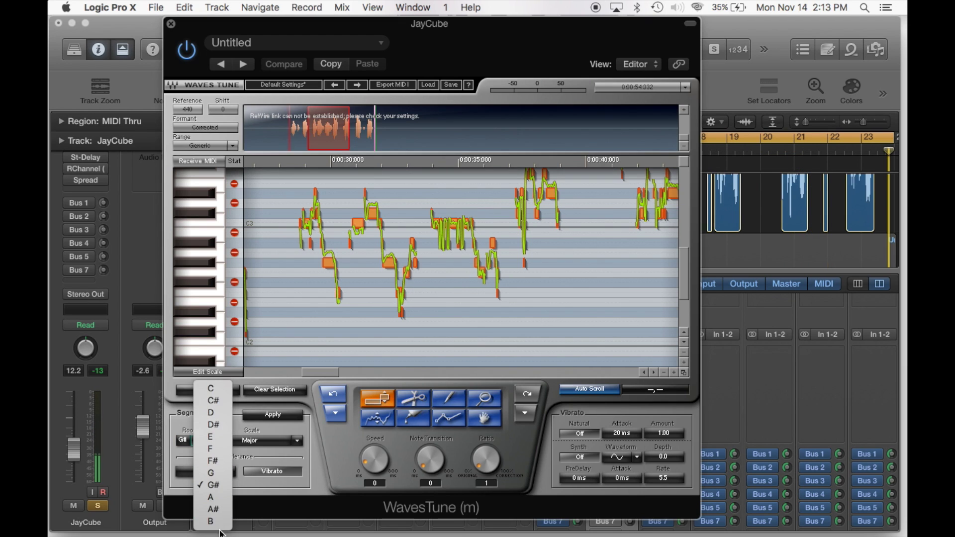
pyautogui.click(217, 474)
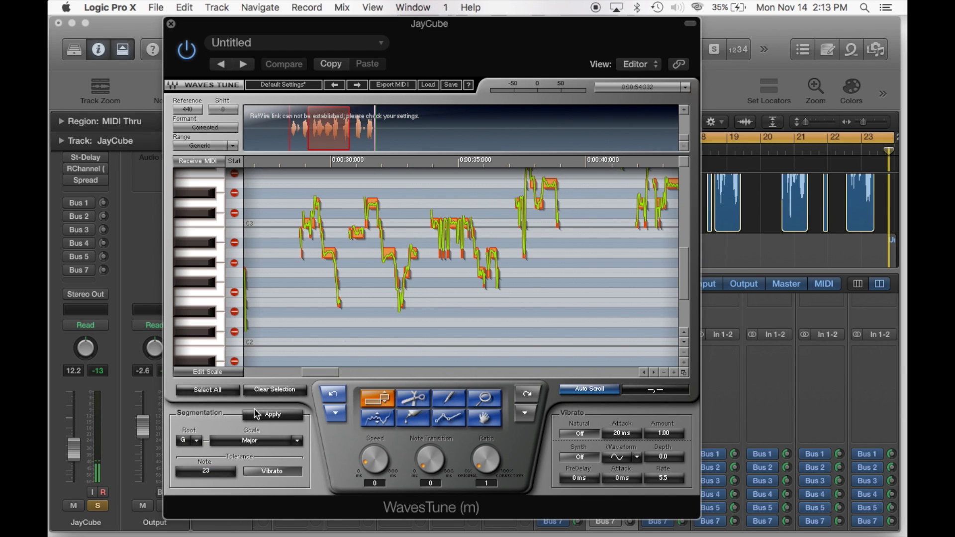
pyautogui.moveTo(486, 459); pyautogui.dragTo(486, 413)
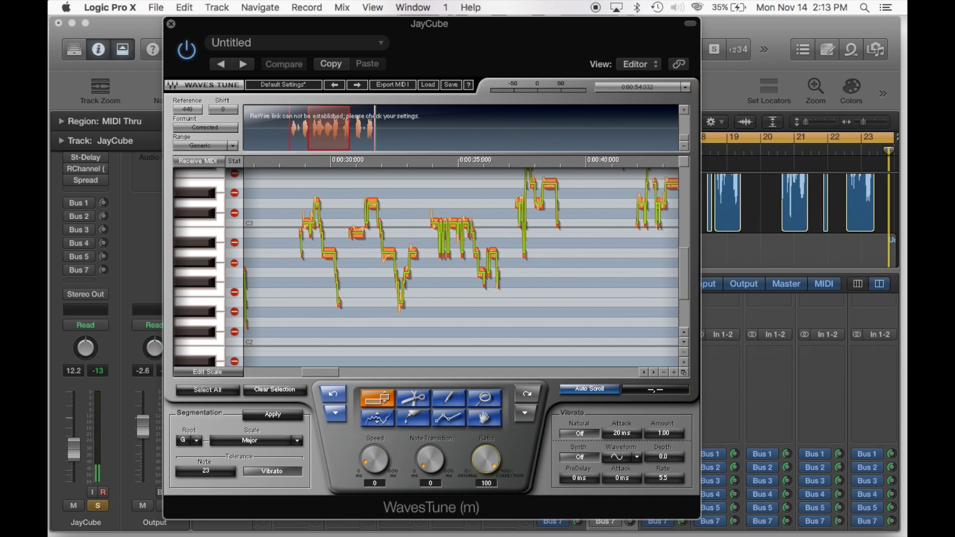
pyautogui.click(428, 463)
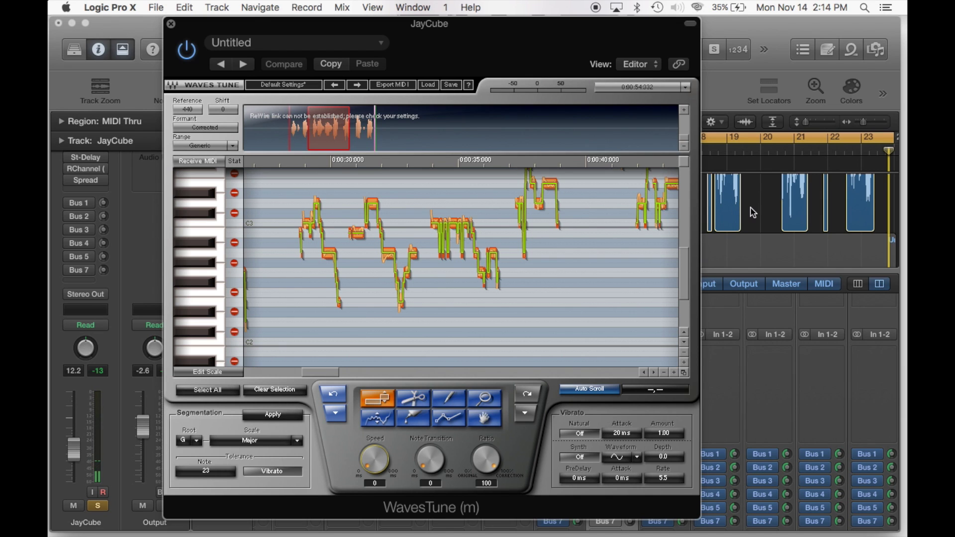
pyautogui.press('v')
pyautogui.press('space')
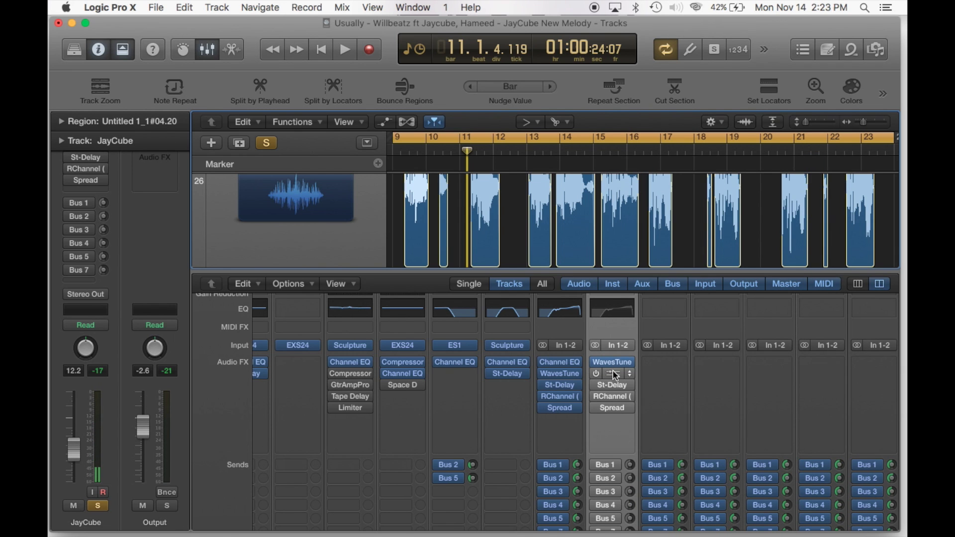
# Enable the JayCube track's Channel EQ and reset it to its default setting with the analyzer on.
pyautogui.click(611, 309)
pyautogui.click(157, 56)
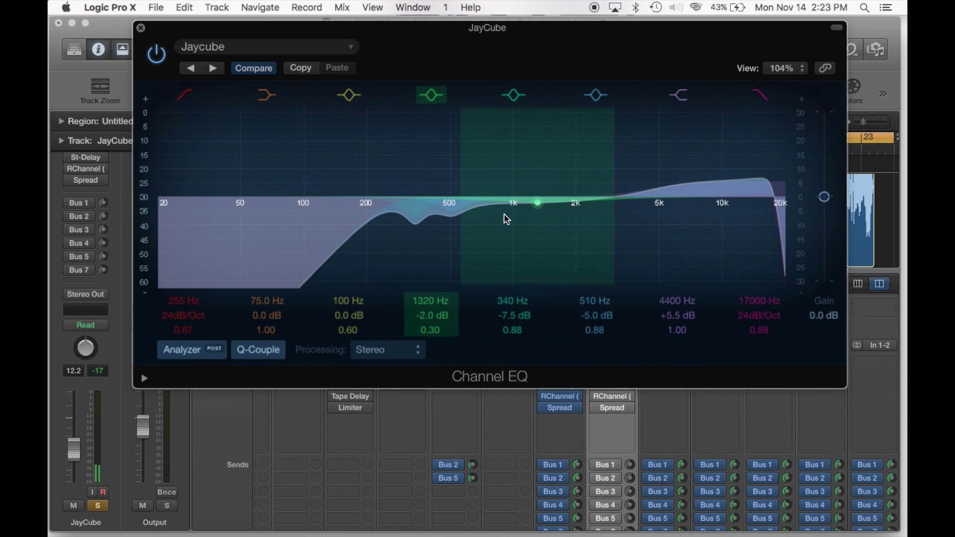
pyautogui.click(261, 47)
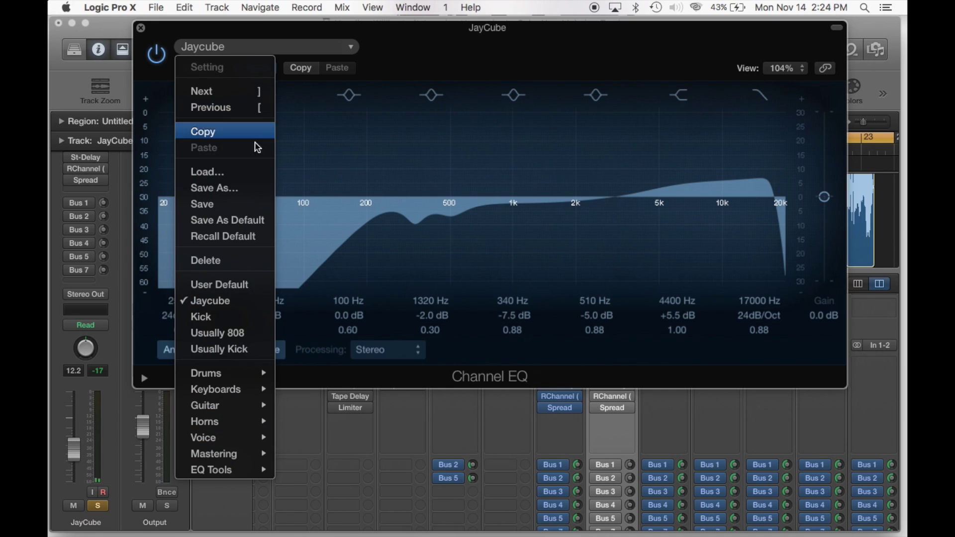
pyautogui.click(249, 238)
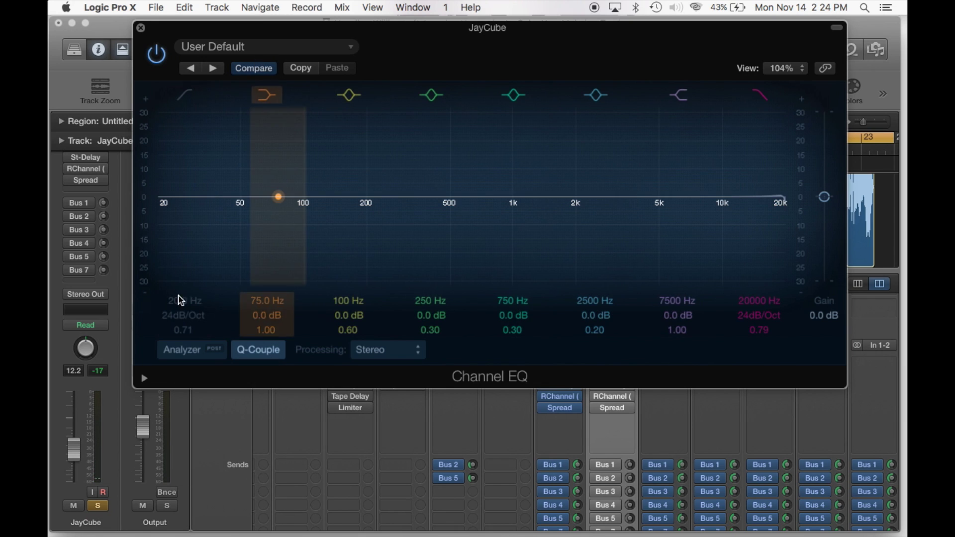
pyautogui.click(180, 351)
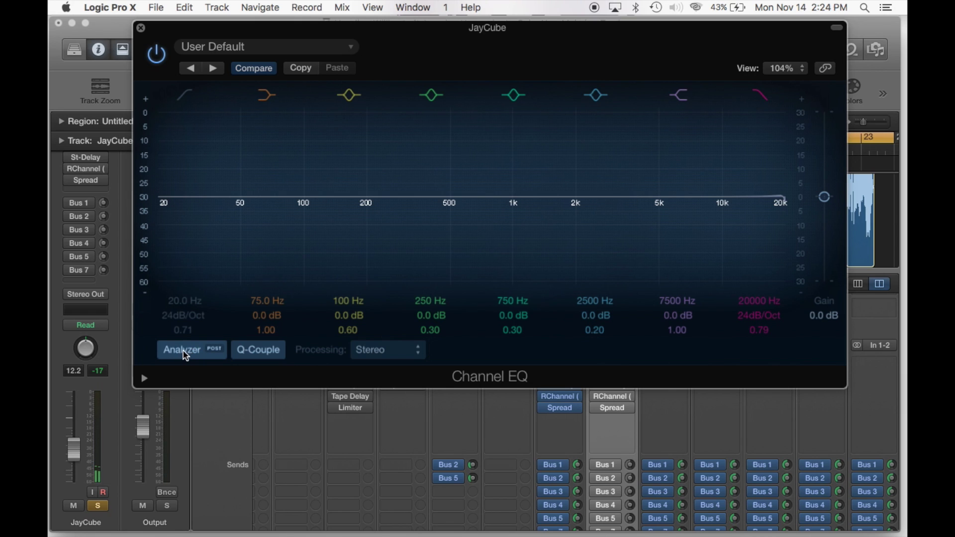
# Enable the Channel EQ's low-cut band and set it to 98 Hz with a 48 dB/Oct slope and a Q of 0.83.
pyautogui.click(188, 93)
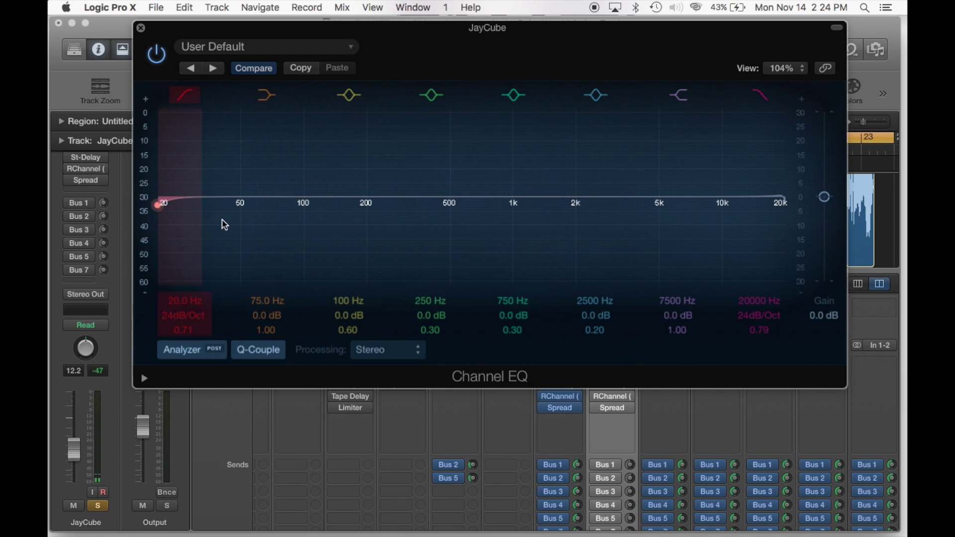
pyautogui.moveTo(160, 216)
pyautogui.mouseDown()
pyautogui.moveTo(277, 199)
pyautogui.moveTo(314, 203)
pyautogui.mouseUp()
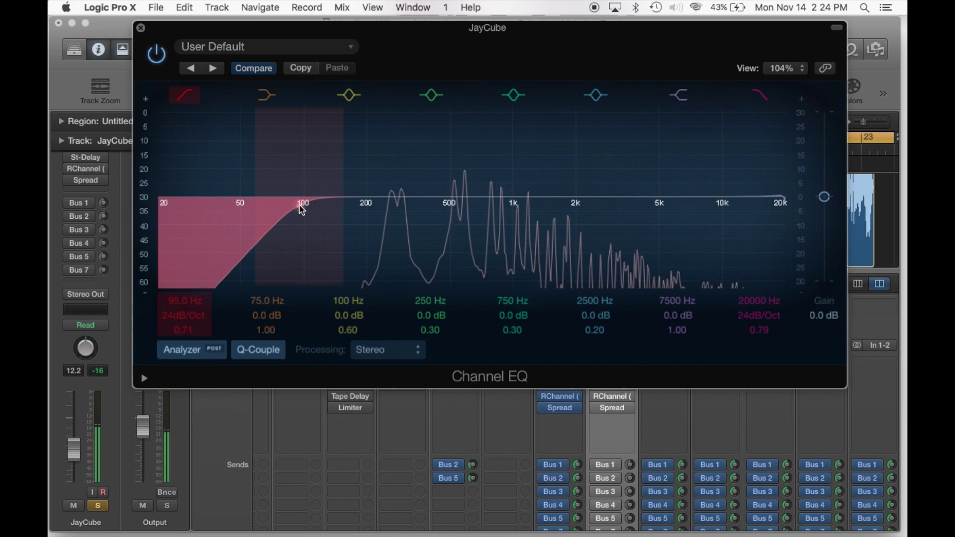
pyautogui.moveTo(300, 207); pyautogui.dragTo(305, 202)
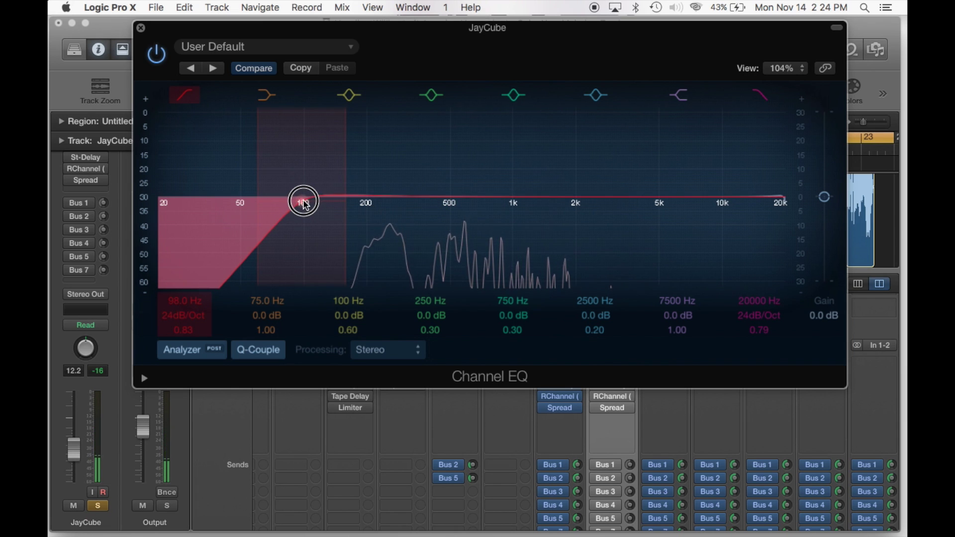
pyautogui.moveTo(183, 314); pyautogui.dragTo(183, 298)
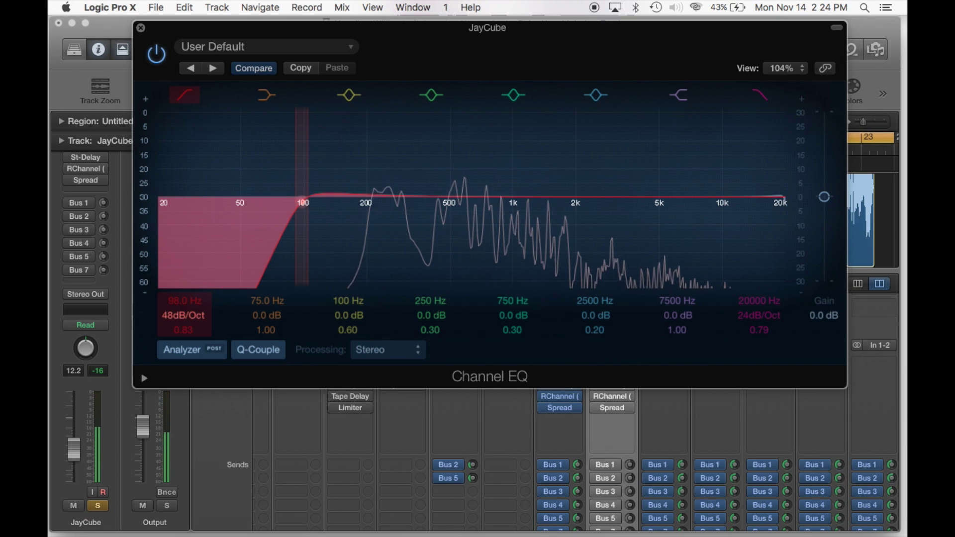